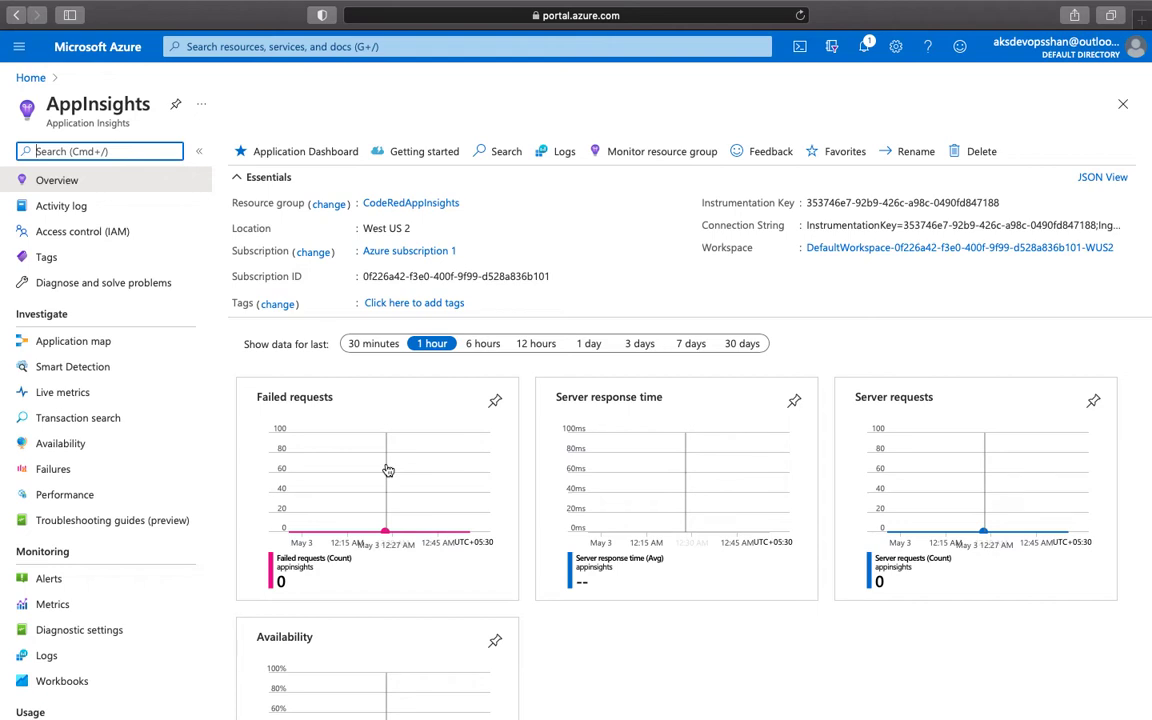
# Review the AppInsights overview charts and select the connection string in the resource's essentials
pyautogui.scroll(-2, 903, 515)
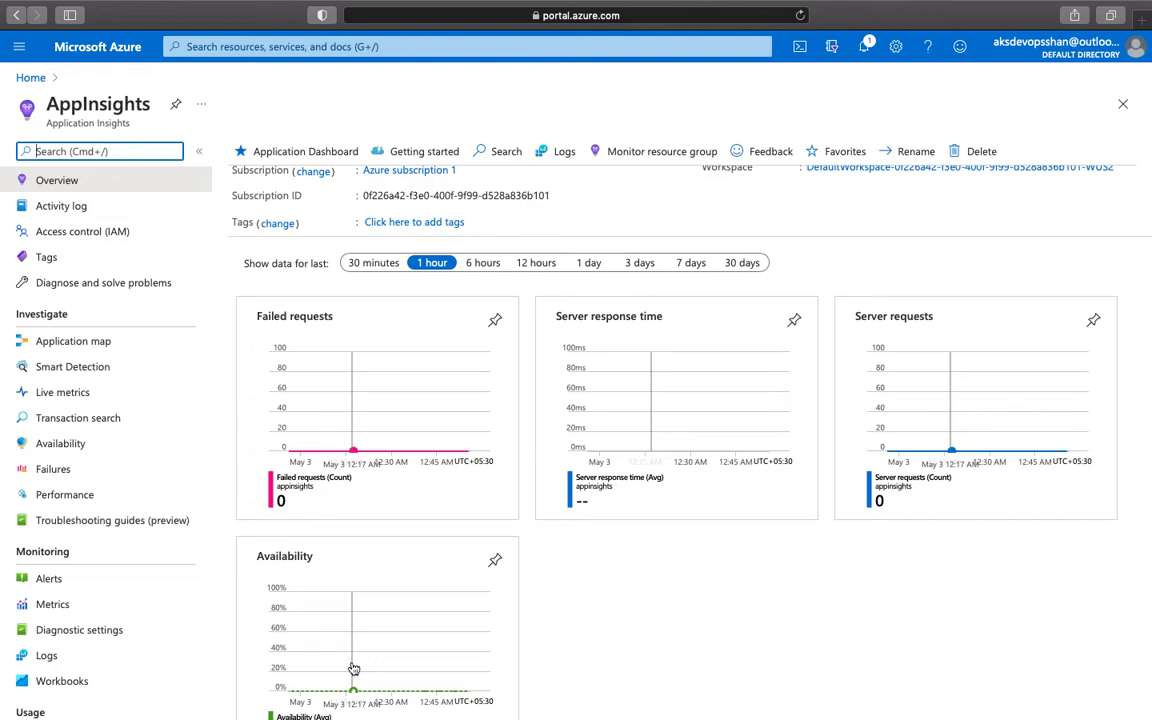
pyautogui.scroll(2, 354, 668)
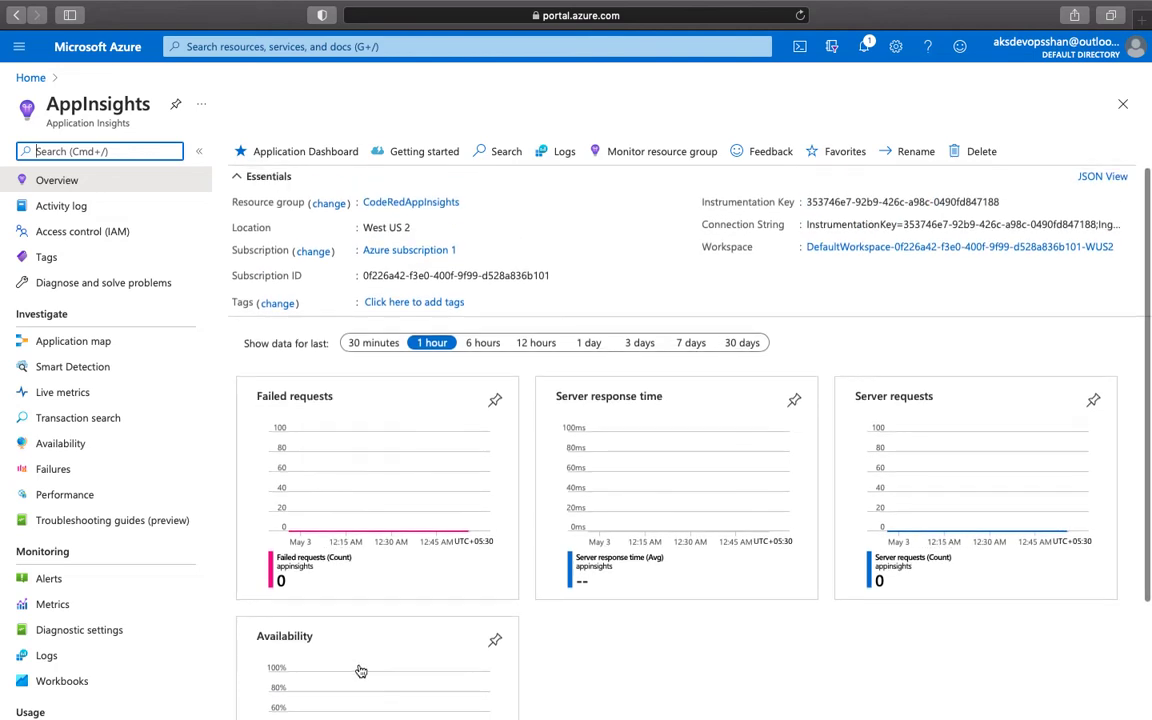
pyautogui.click(998, 220)
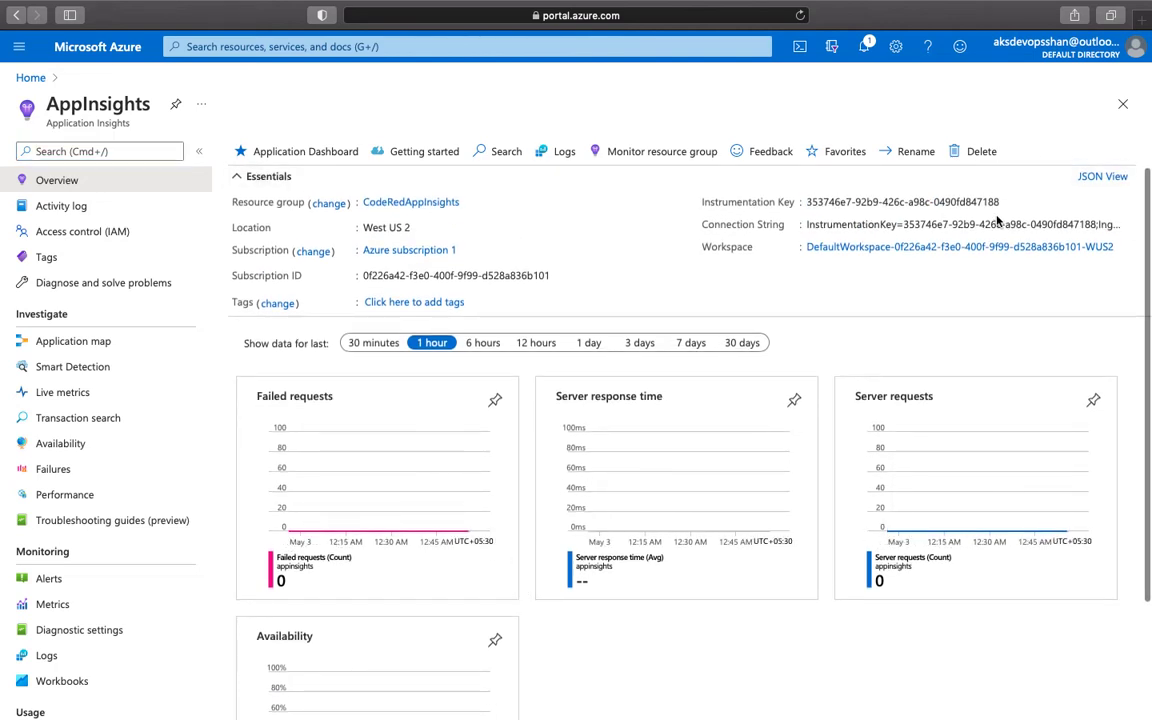
pyautogui.tripleClick(1063, 224)
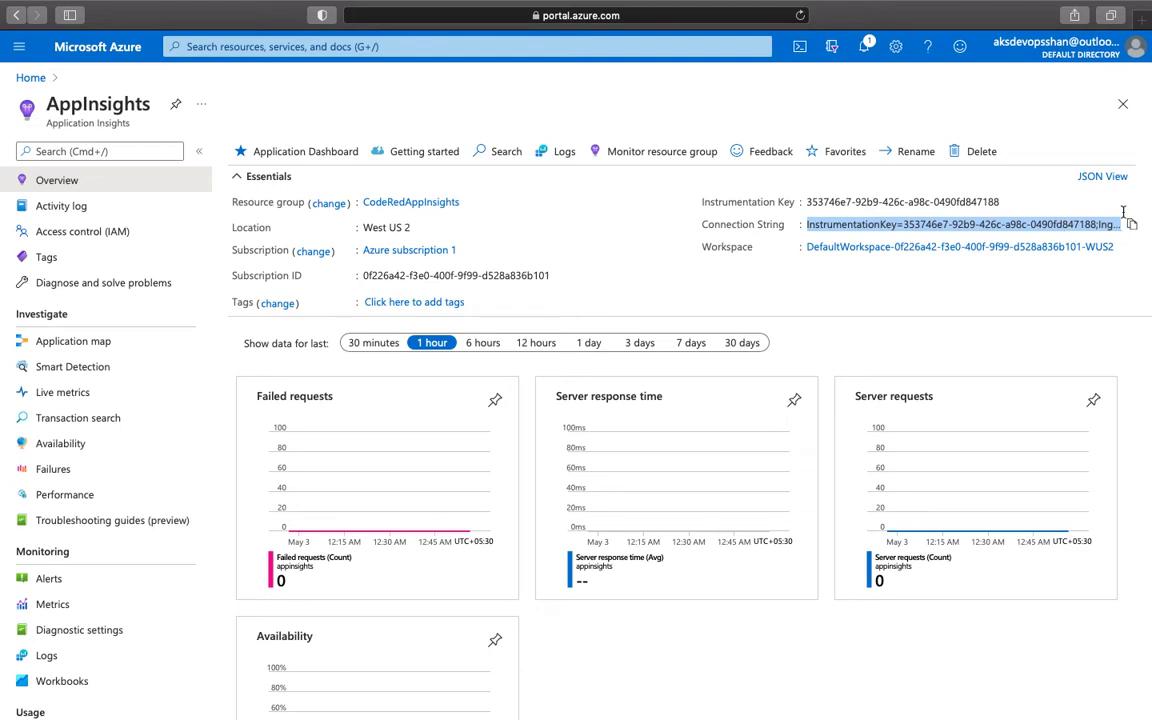
pyautogui.doubleClick(1015, 224)
pyautogui.tripleClick(975, 224)
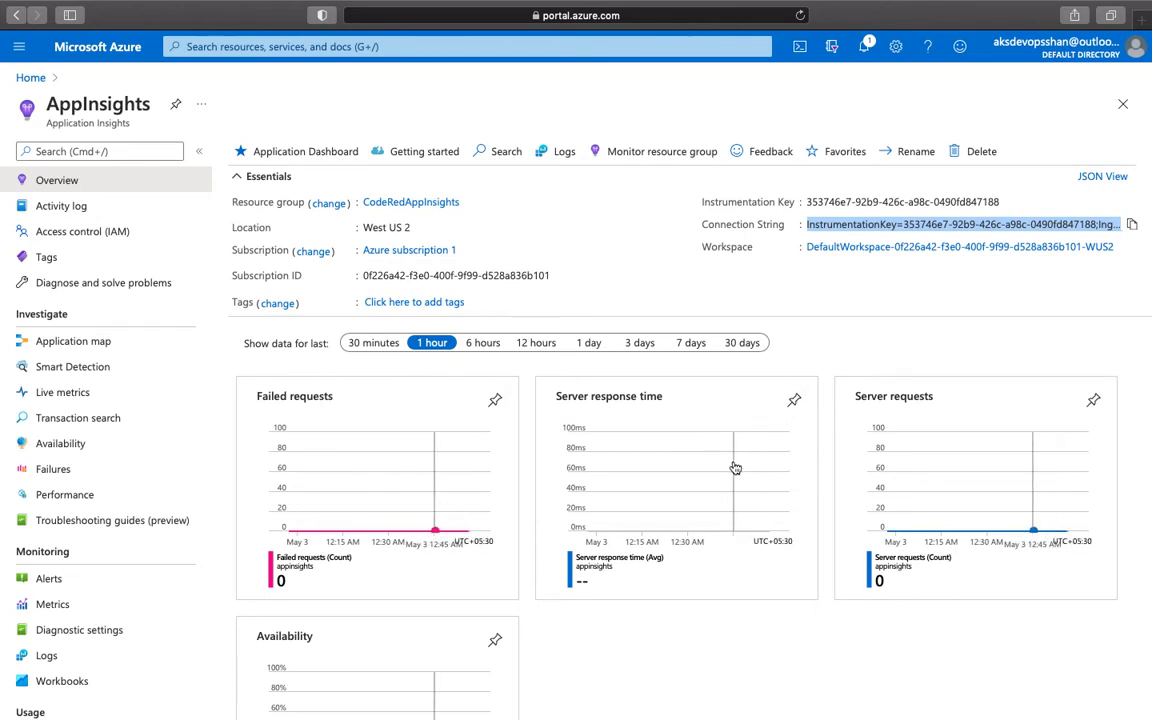
pyautogui.scroll(-2, 733, 470)
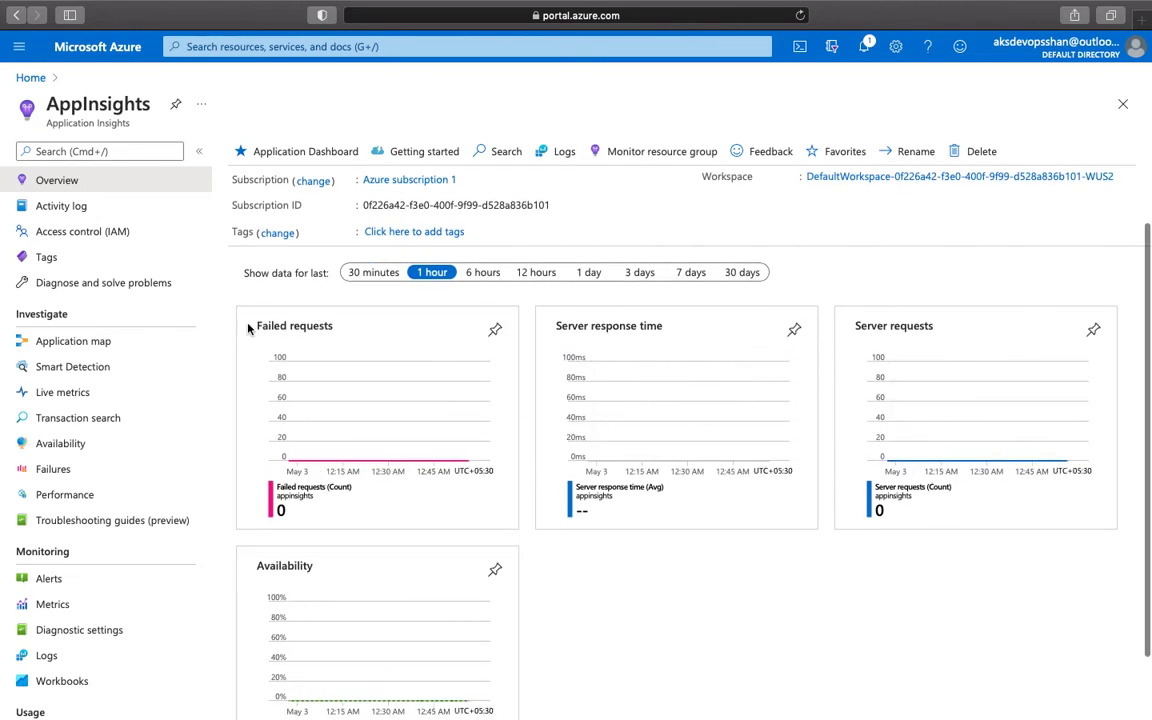
# Look through the Application map, Smart Detection, Live metrics and Transaction search pages of AppInsights
pyautogui.click(115, 342)
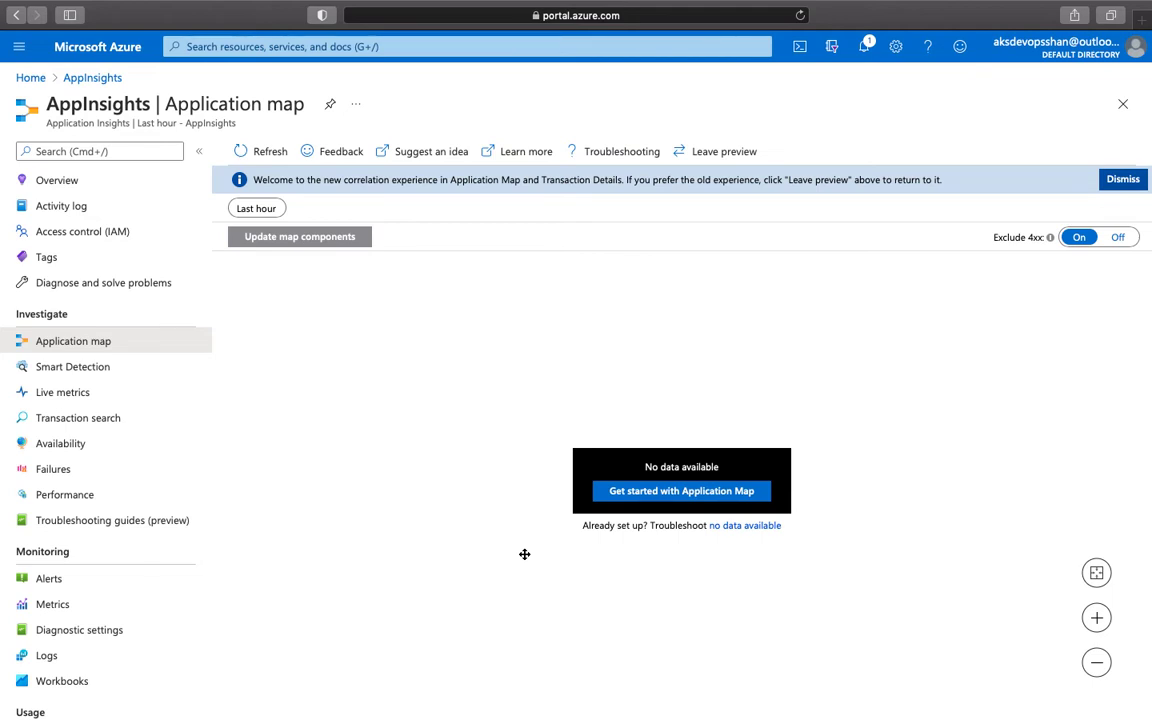
pyautogui.click(85, 368)
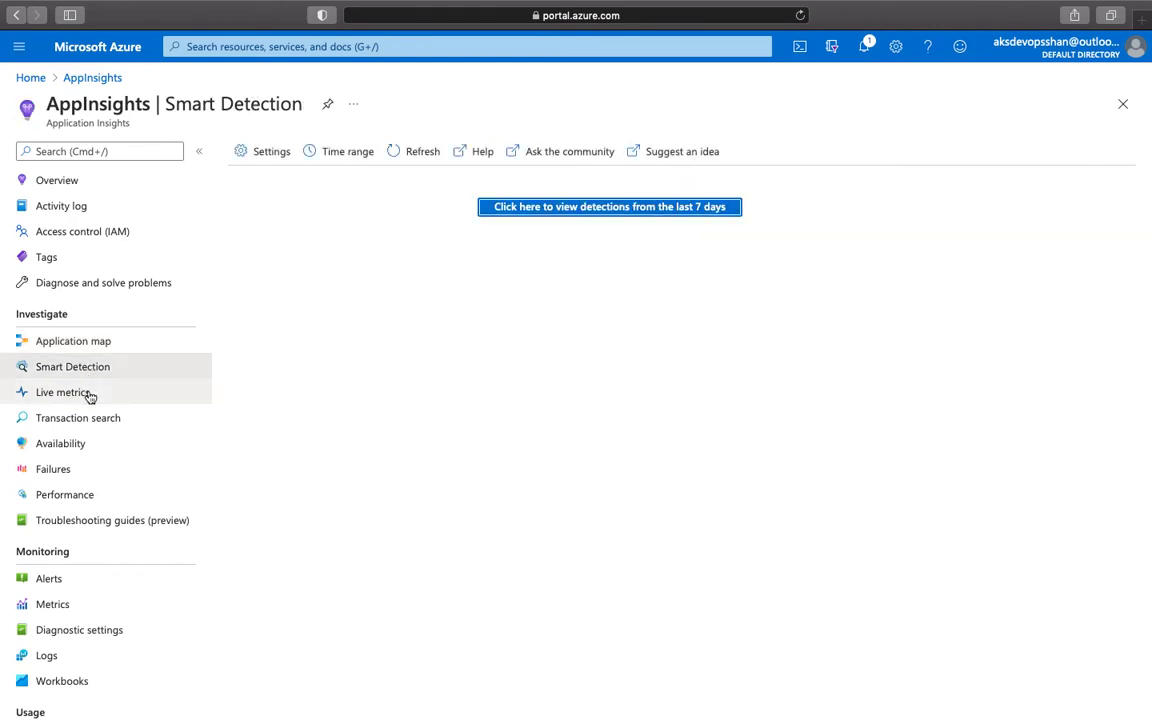
pyautogui.click(90, 397)
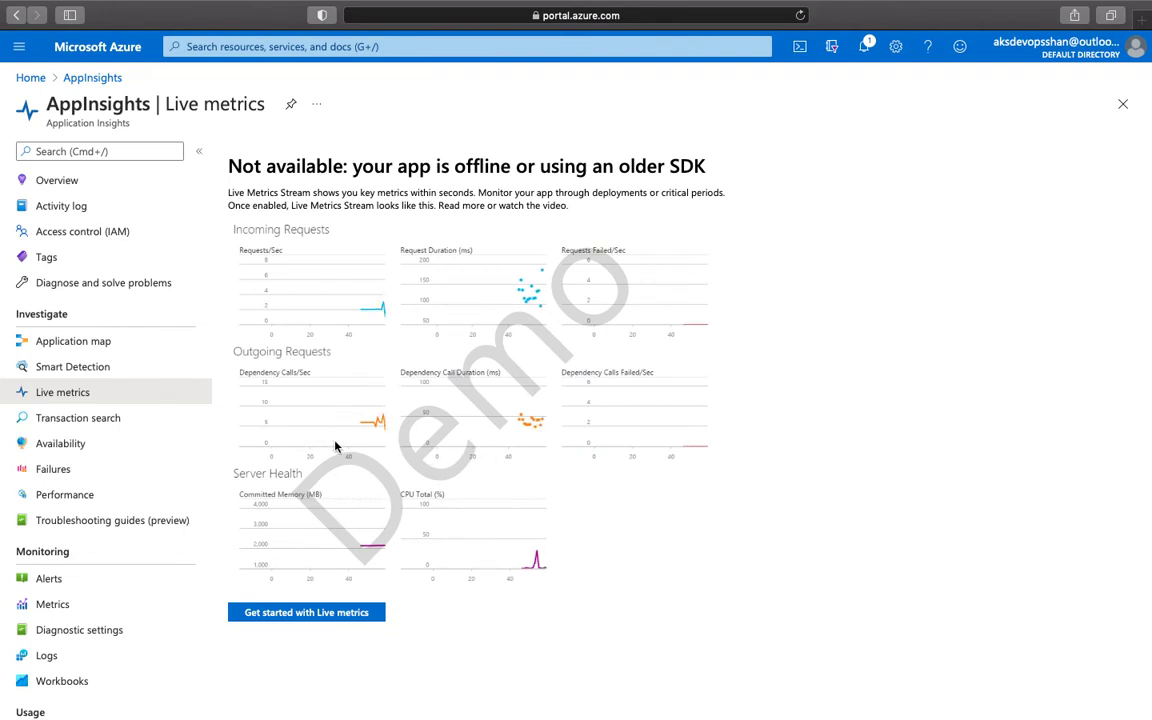
pyautogui.click(62, 420)
# Open the Failures page and review the failed request chart and the top 3 response codes, exception types and failed dependencies
pyautogui.click(73, 469)
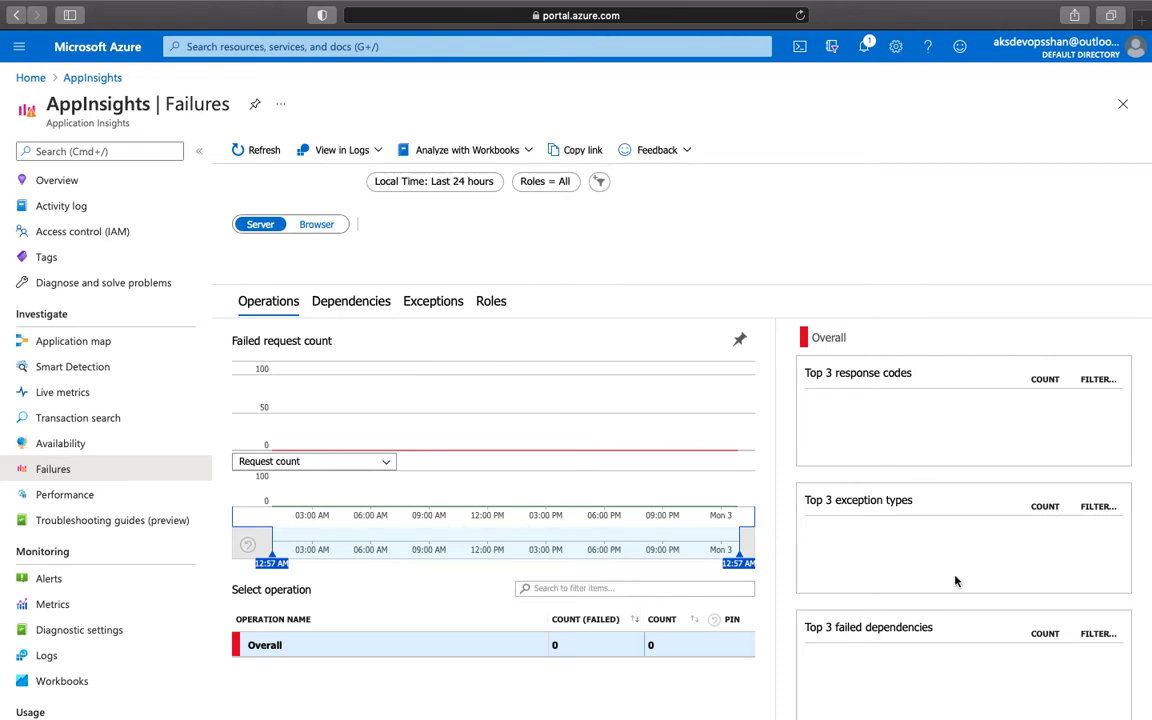
pyautogui.scroll(-3, 948, 521)
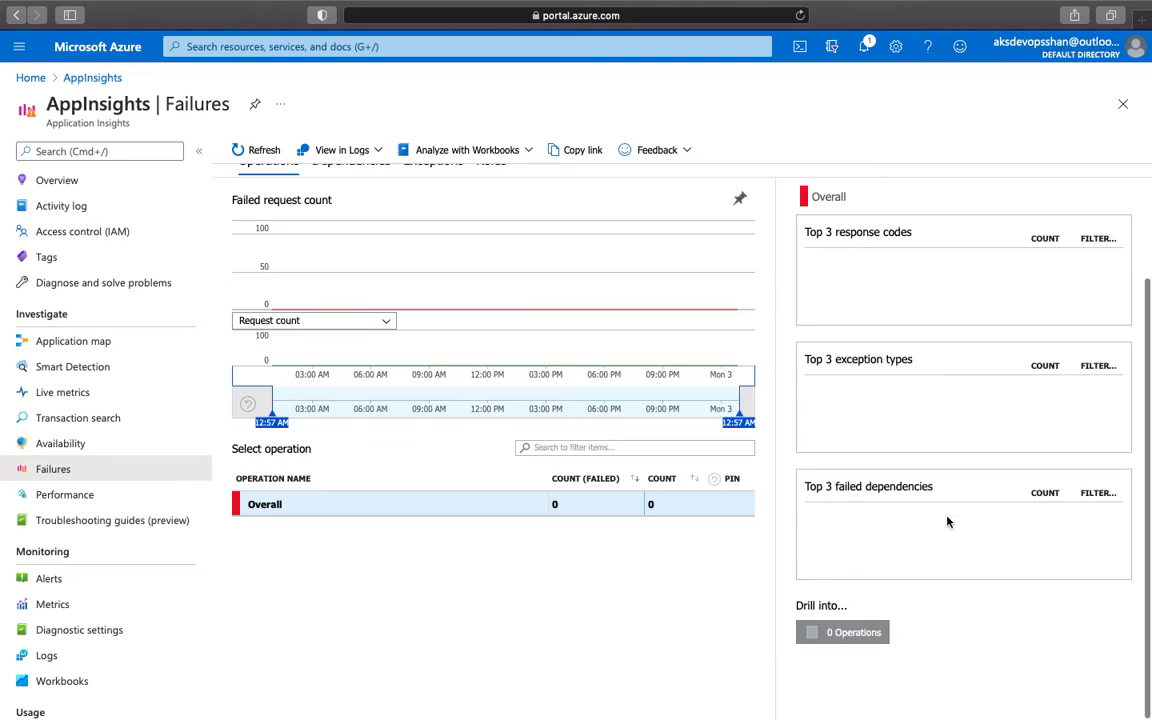
pyautogui.scroll(3, 948, 521)
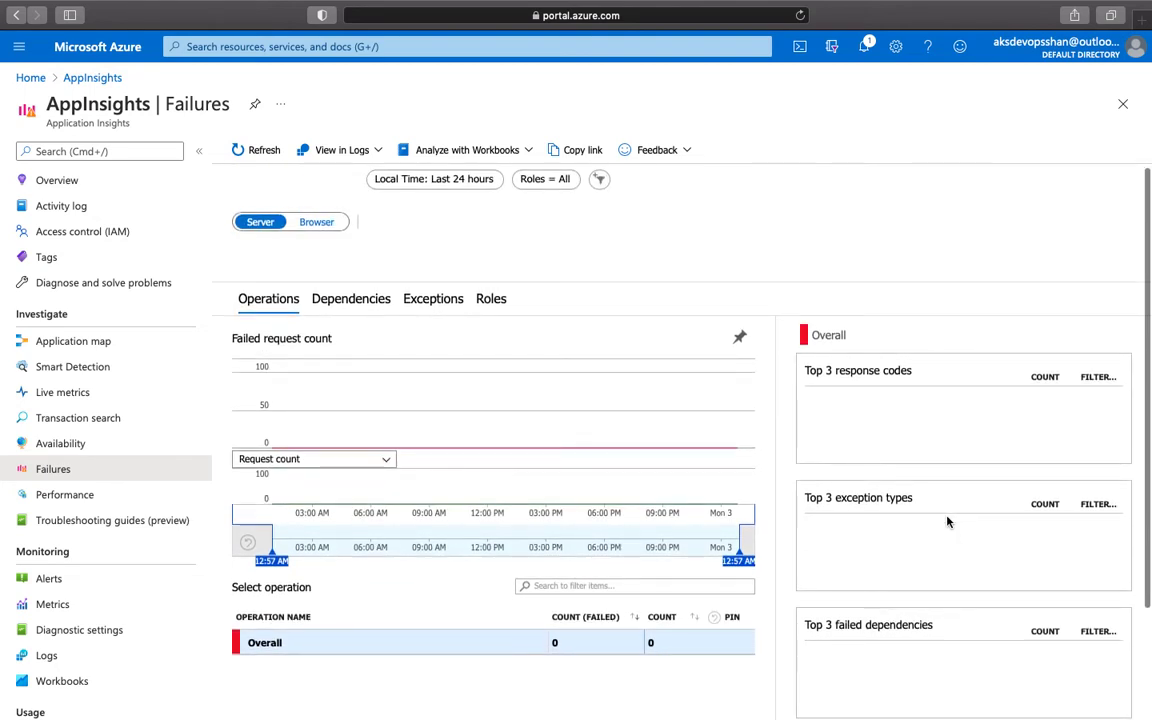
pyautogui.scroll(-3, 961, 570)
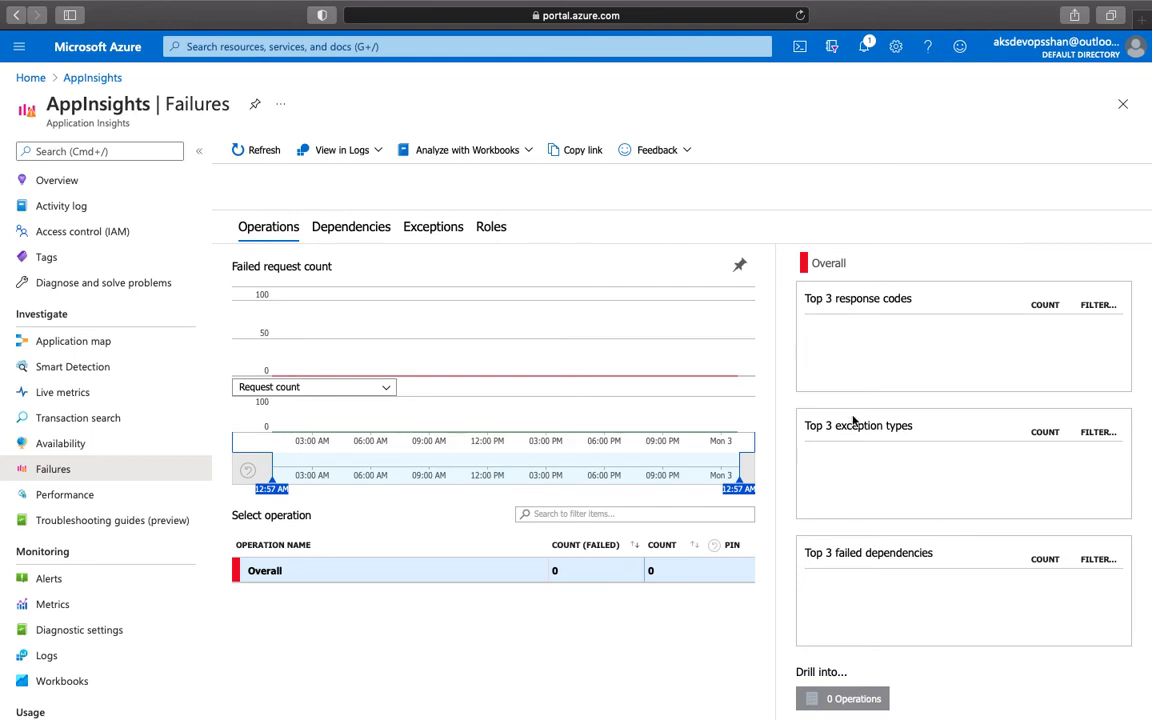
# Open the Availability page and expand the scaluptest test into its results per location
pyautogui.click(97, 446)
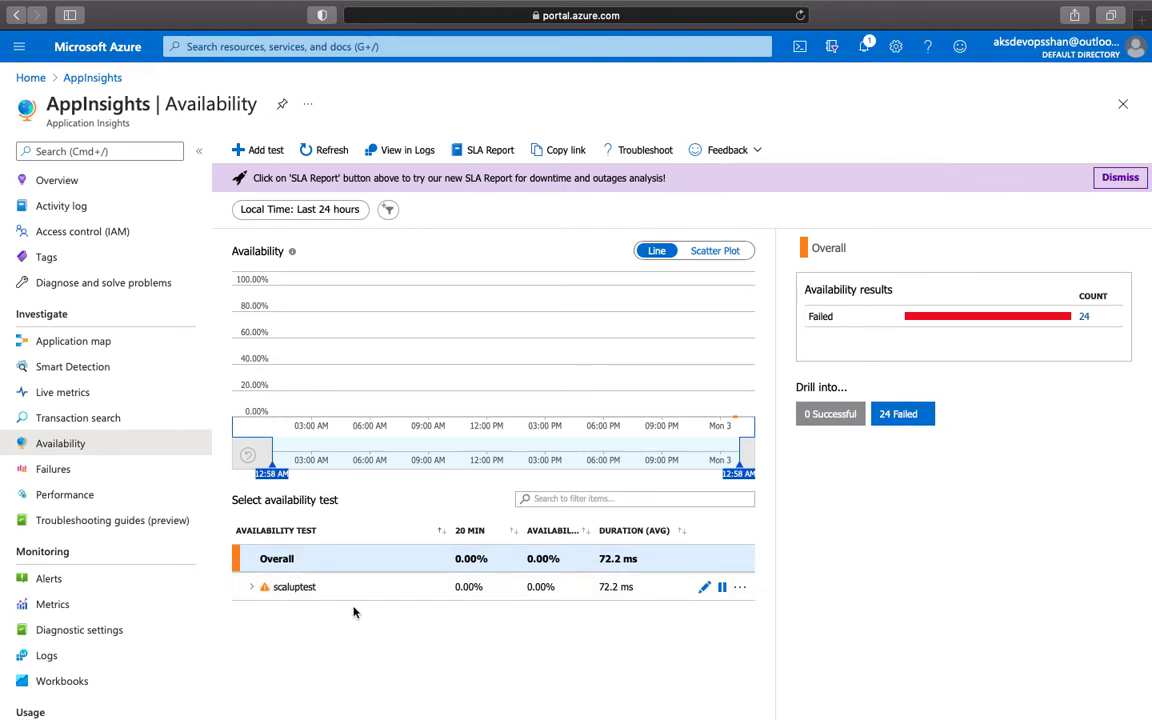
pyautogui.click(258, 592)
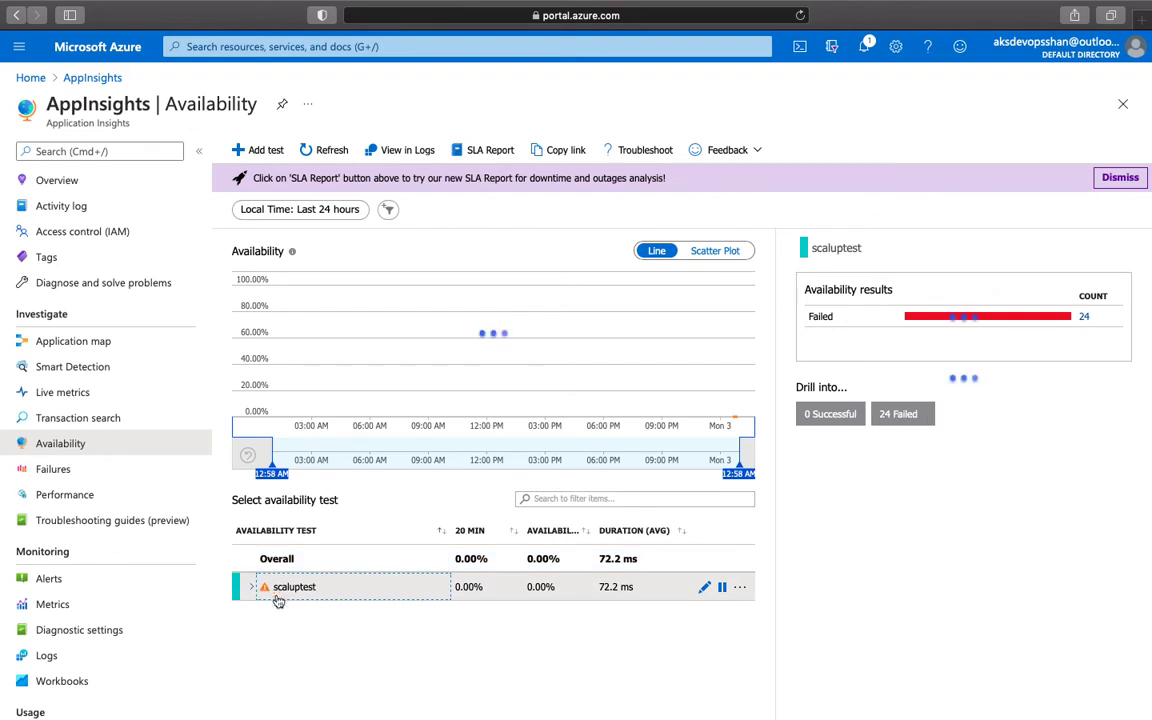
pyautogui.click(252, 588)
pyautogui.scroll(-2, 400, 600)
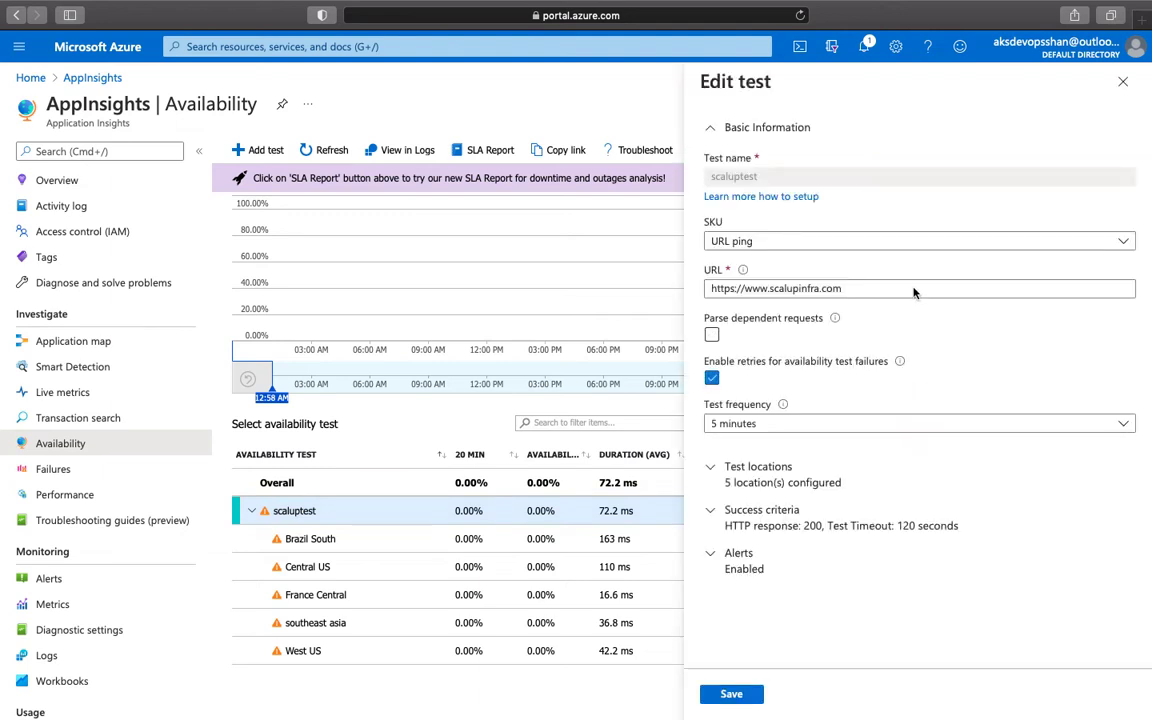
# Open the scaluptest test for editing and review its URL and full list of test locations
pyautogui.doubleClick(781, 289)
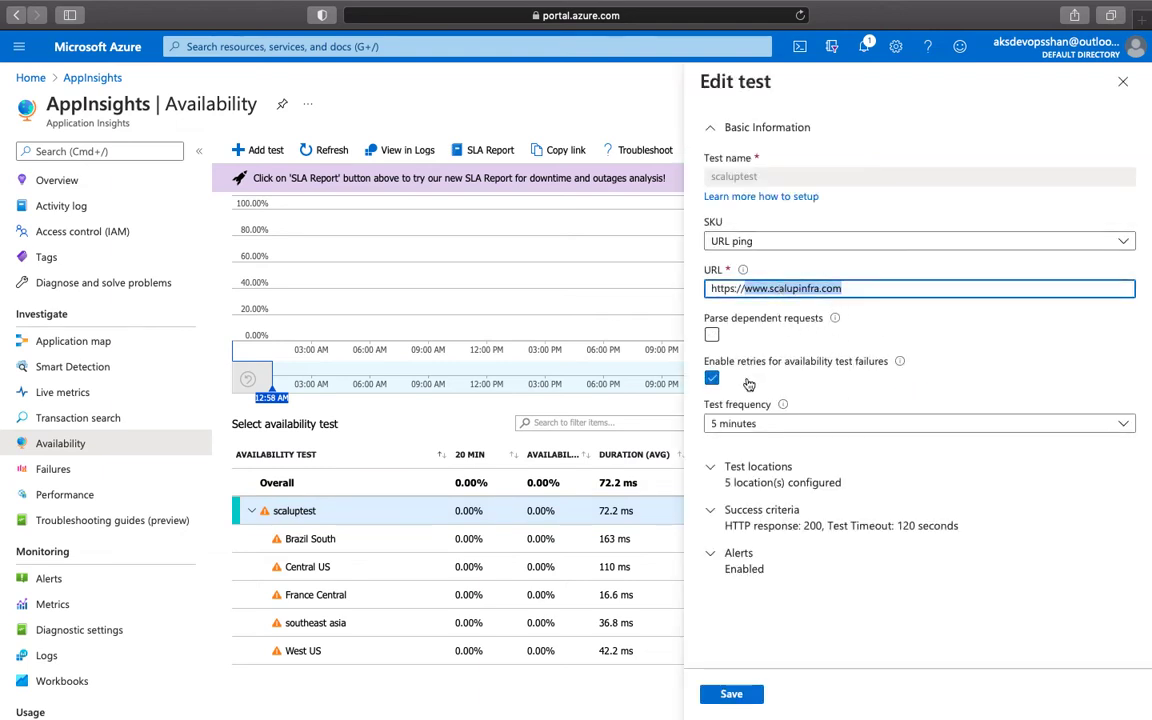
pyautogui.click(805, 481)
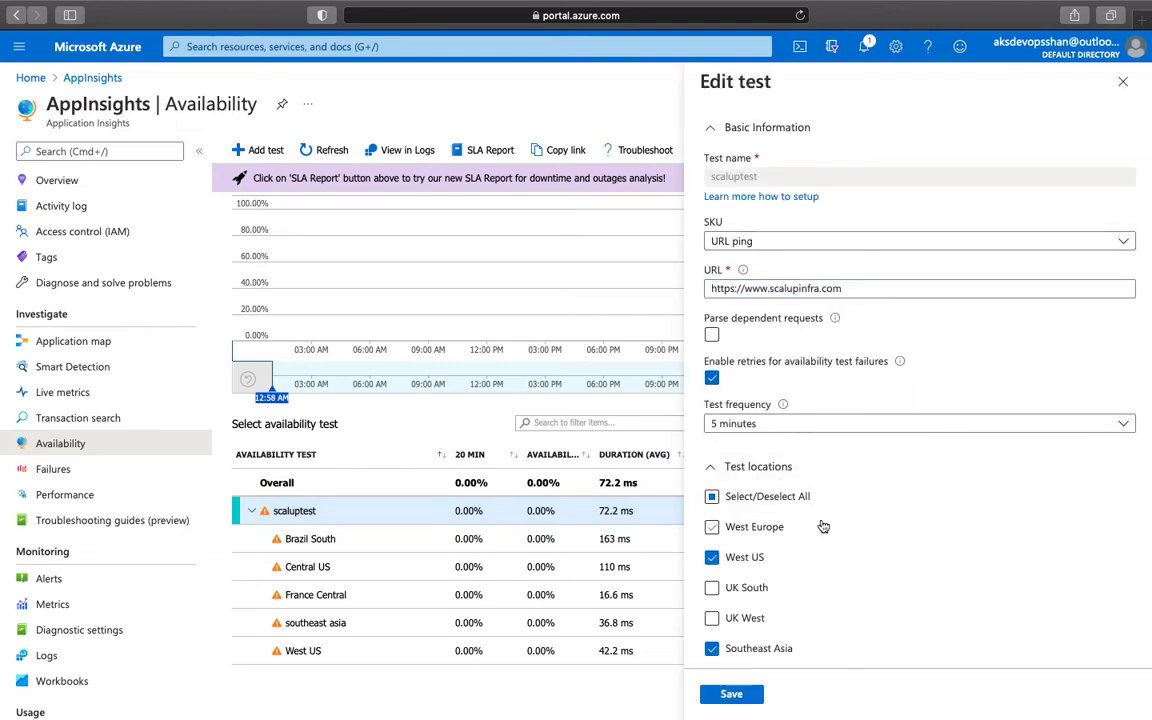
pyautogui.scroll(-5, 822, 527)
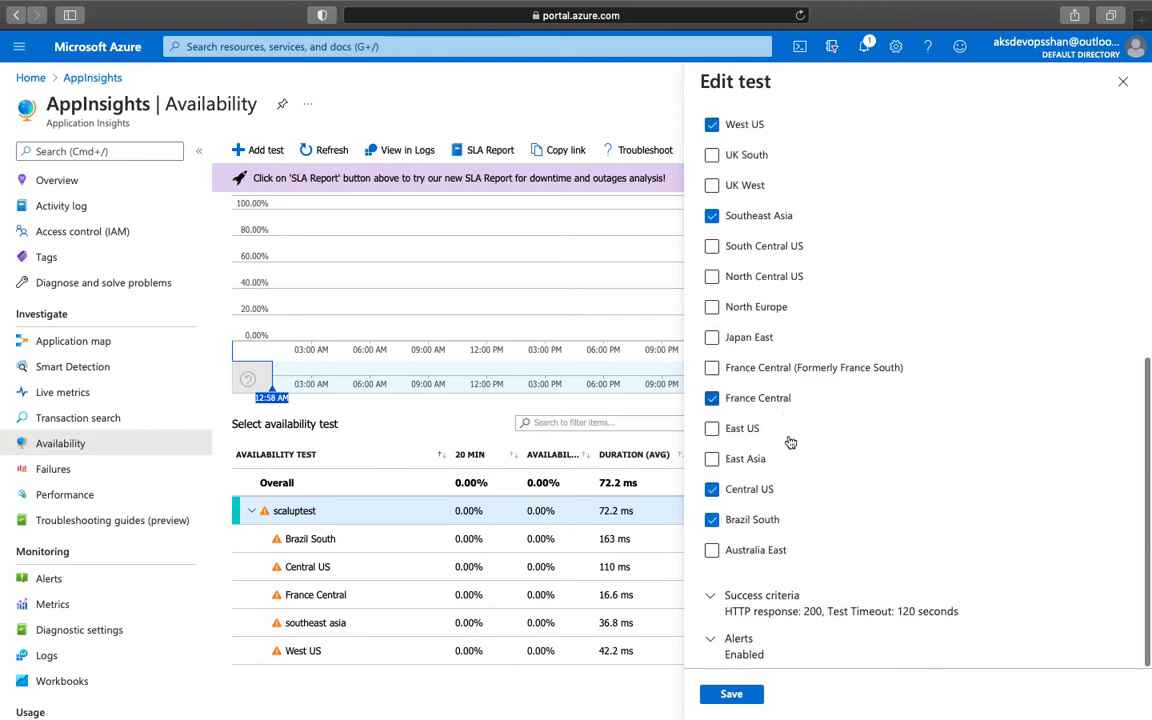
pyautogui.scroll(3, 790, 442)
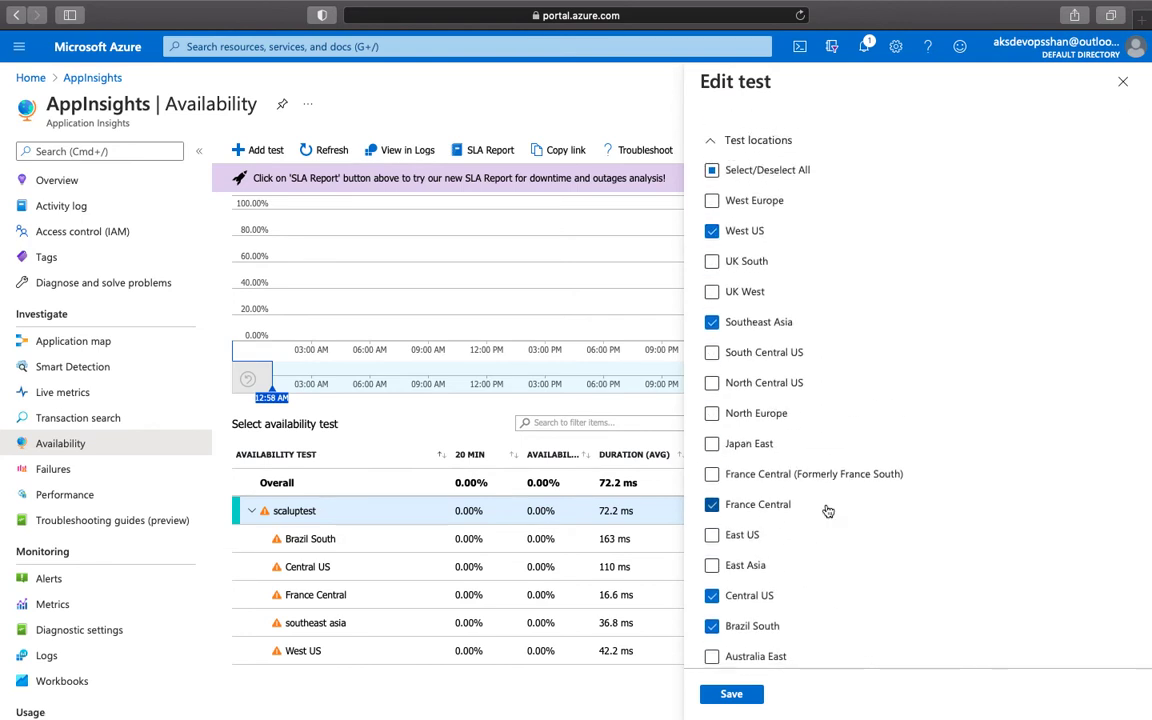
pyautogui.scroll(3, 823, 437)
pyautogui.tripleClick(806, 154)
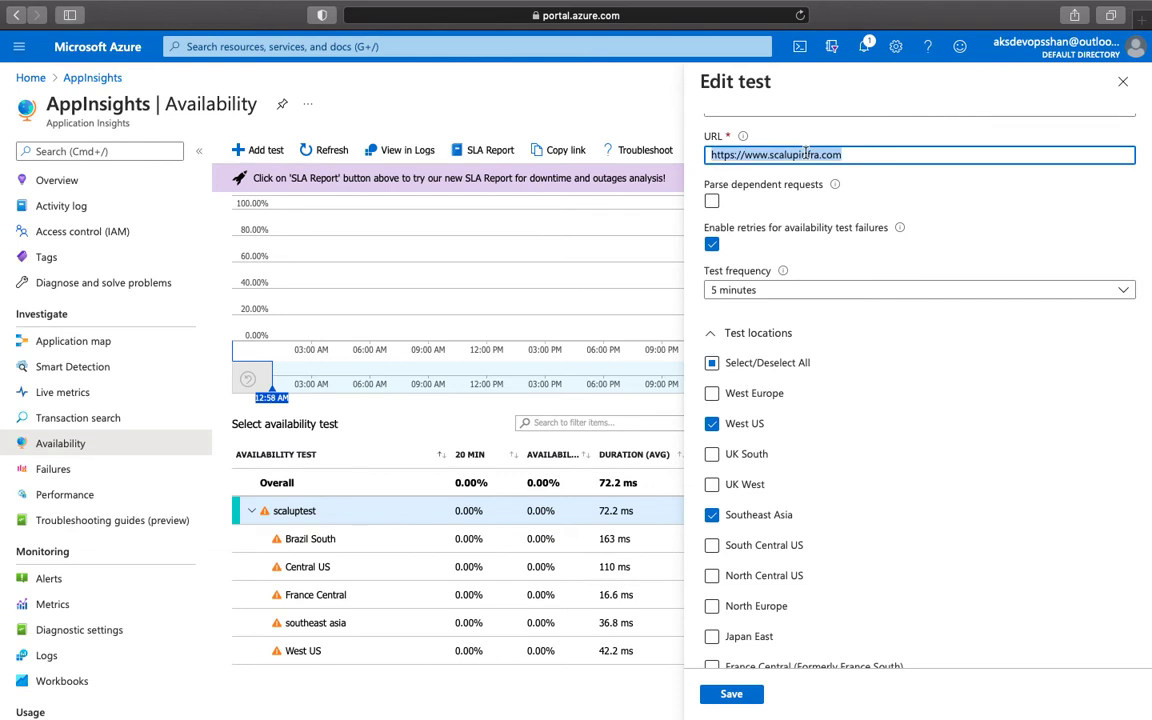
pyautogui.scroll(-4, 823, 535)
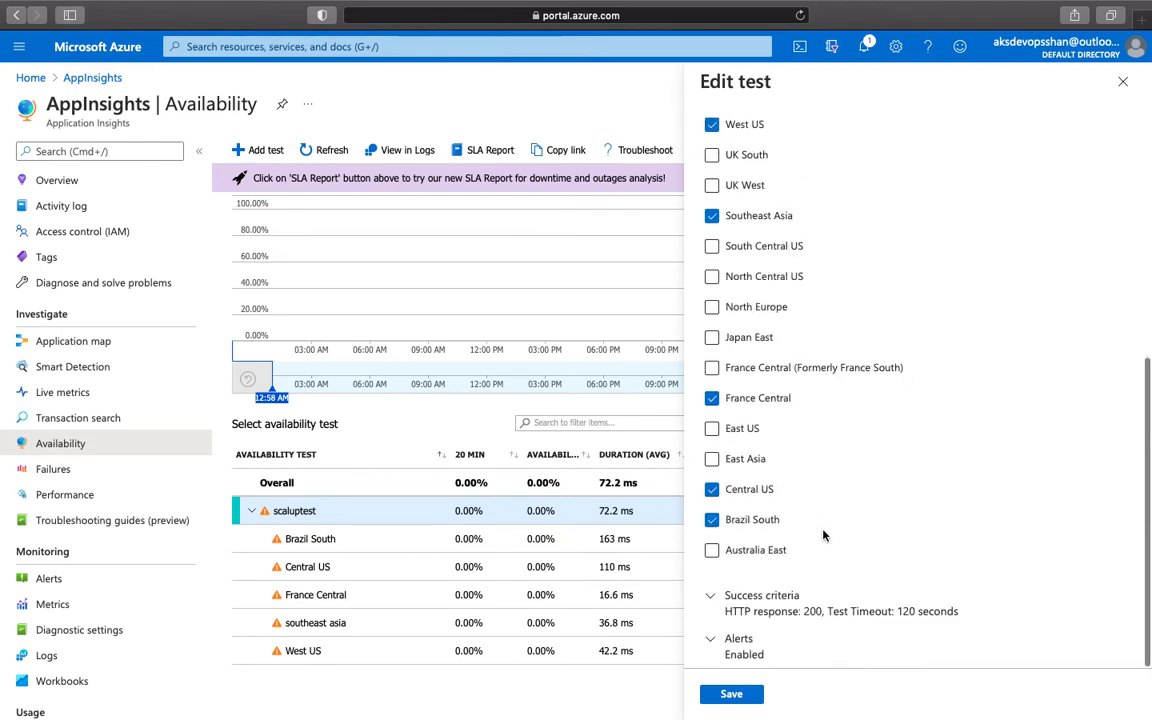
# Review the test's success criteria and alert settings, and close the test editor without saving
pyautogui.click(810, 618)
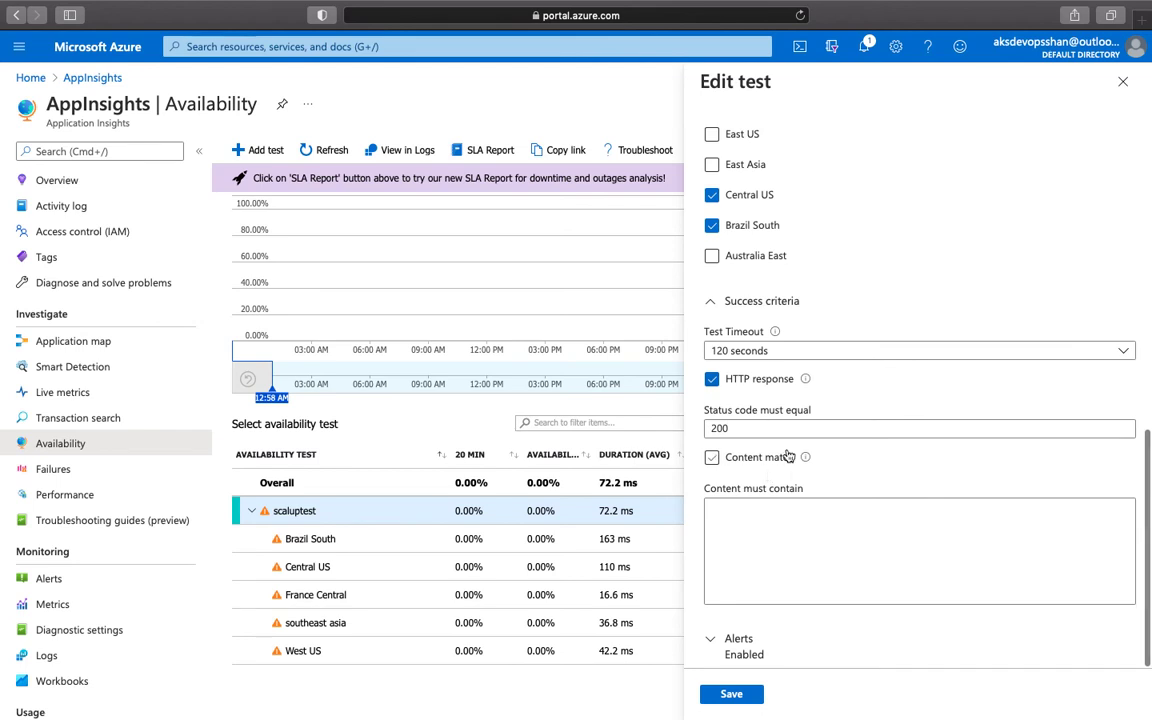
pyautogui.click(758, 652)
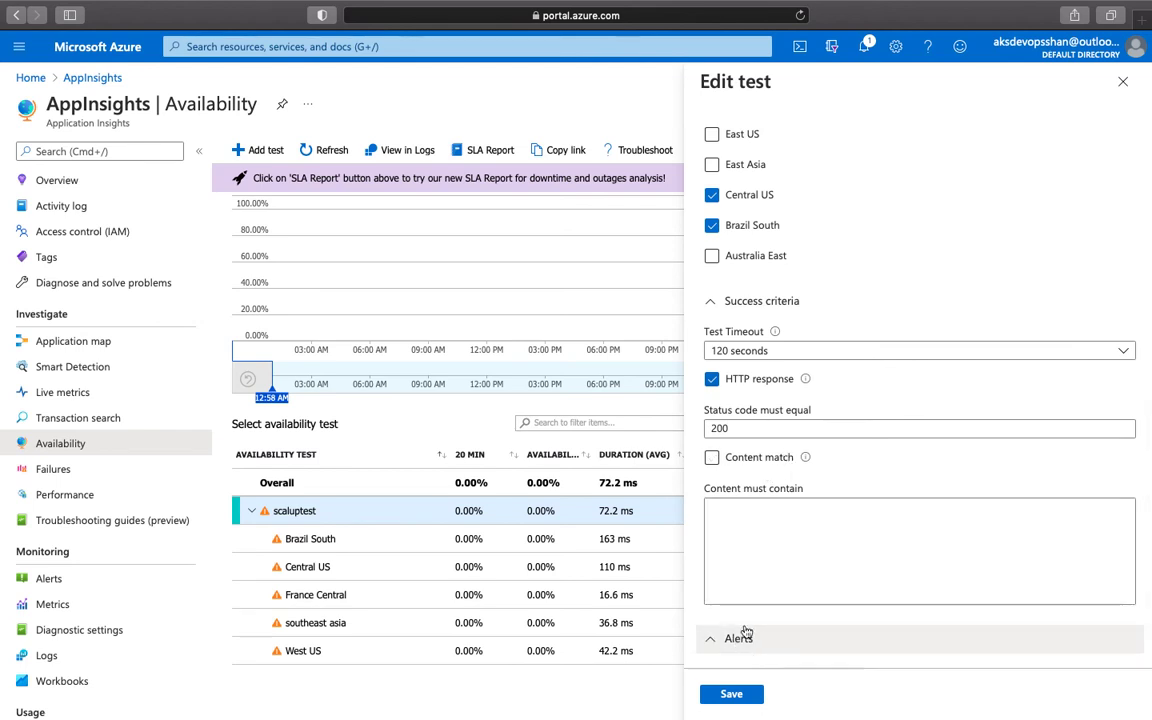
pyautogui.scroll(5, 813, 622)
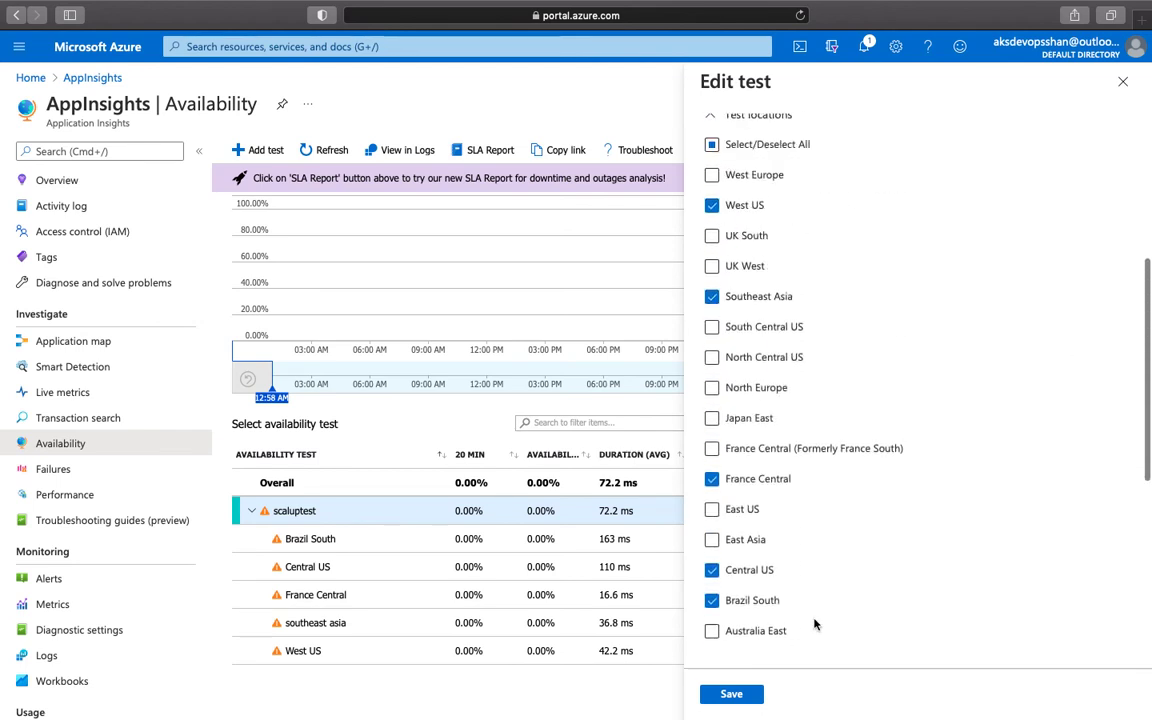
pyautogui.click(1122, 81)
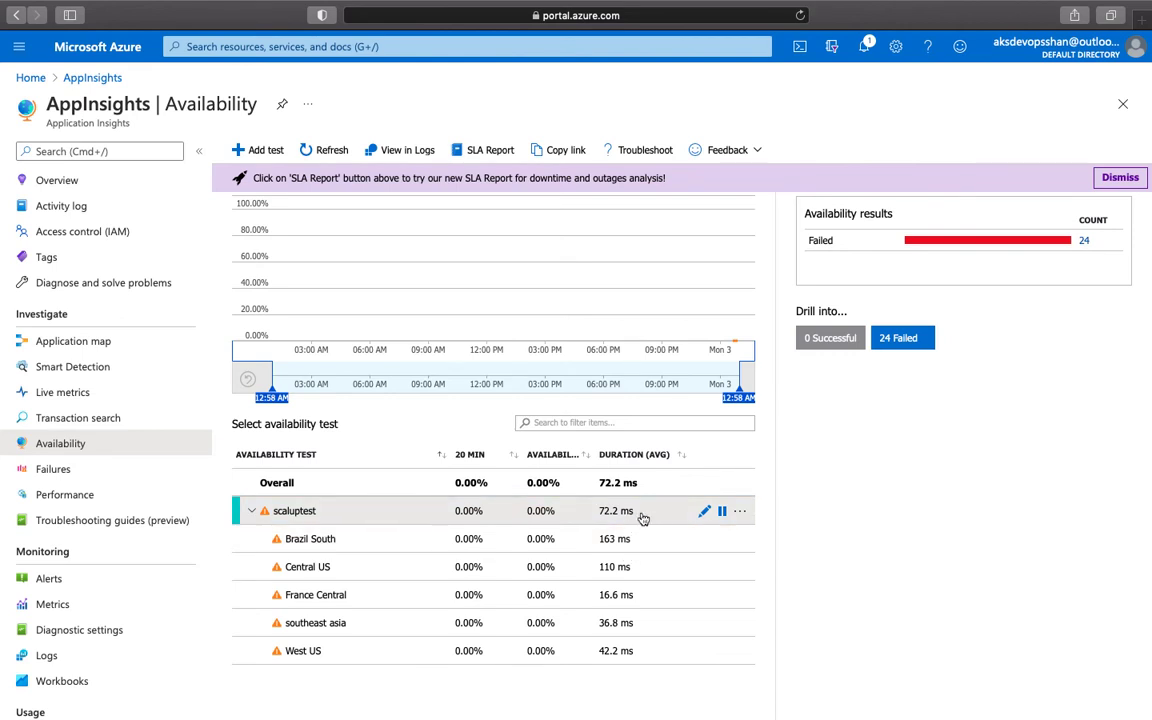
# Drill into scaluptest's failed availability results and open the transaction details of the 12:48:00 AM failure from Central US
pyautogui.click(1085, 242)
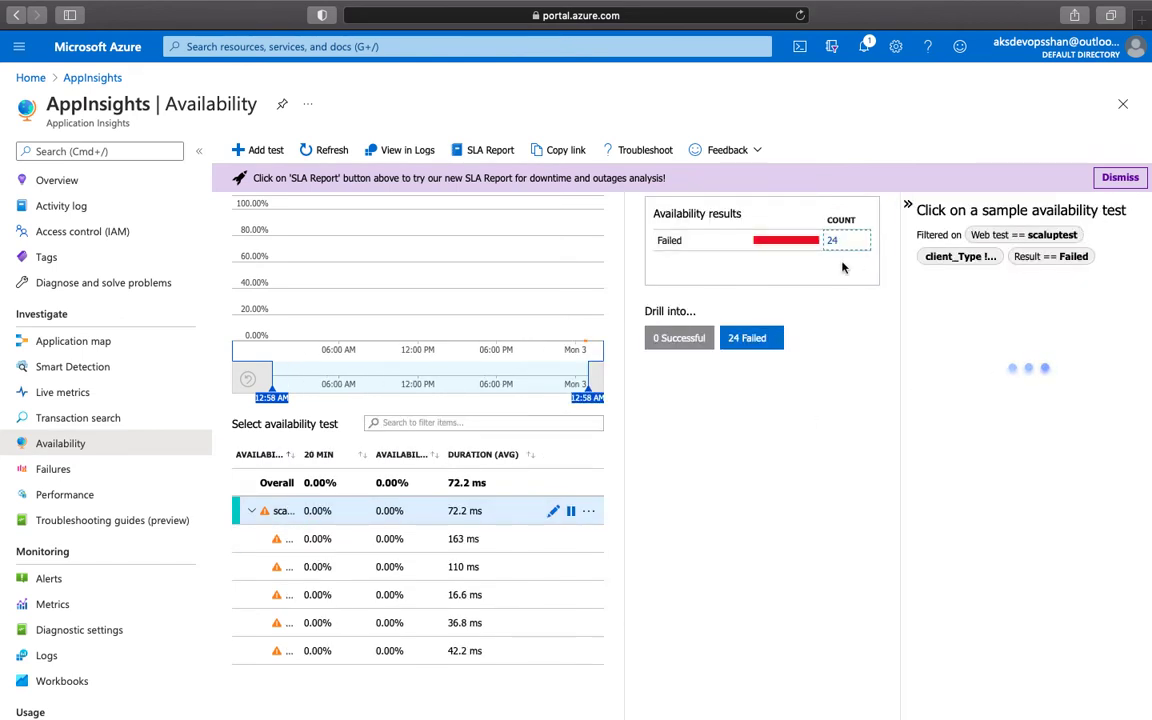
pyautogui.scroll(-2, 1001, 466)
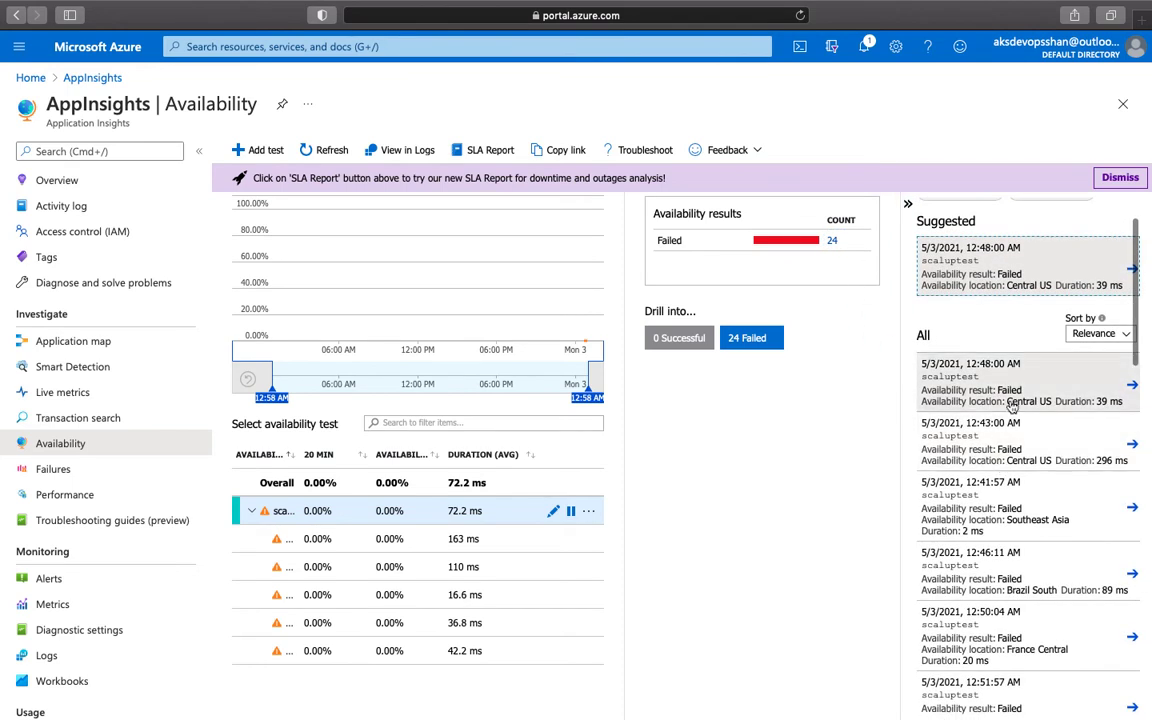
pyautogui.click(1003, 385)
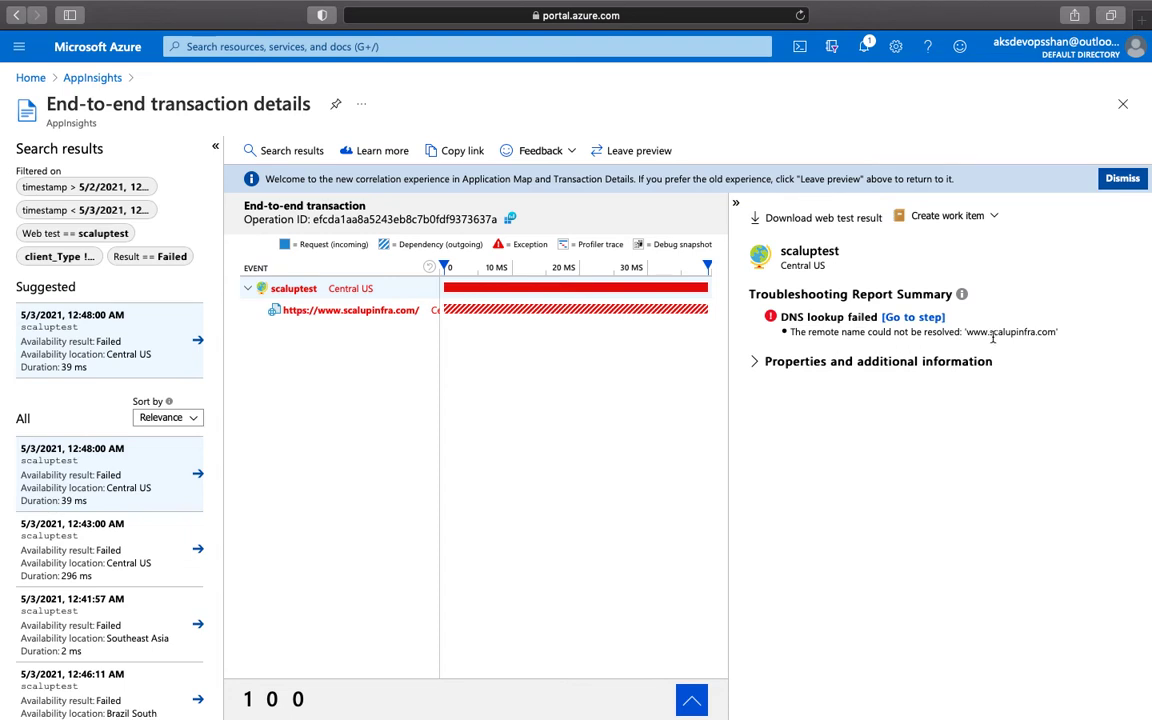
# Expand the failed test's properties and additional information, and examine its run location, SourceId and WebtestArmResourceName
pyautogui.click(766, 362)
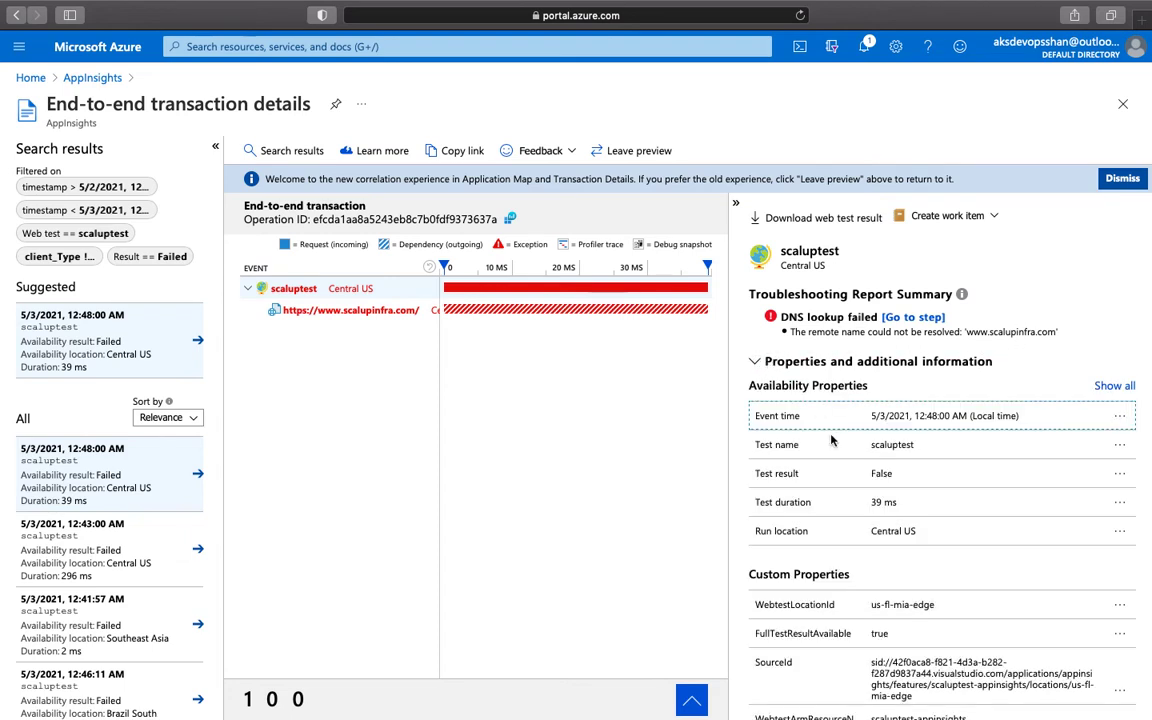
pyautogui.scroll(-1, 899, 450)
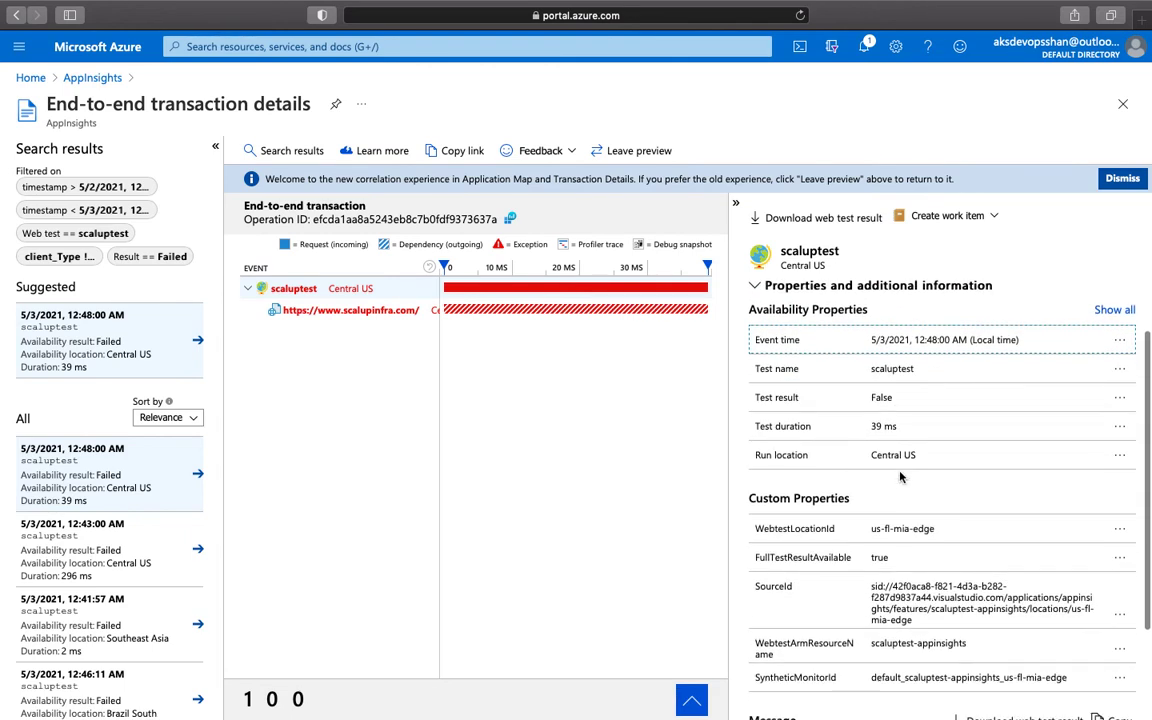
pyautogui.doubleClick(892, 457)
pyautogui.scroll(-3, 915, 460)
pyautogui.click(918, 540)
pyautogui.moveTo(918, 540); pyautogui.dragTo(860, 489)
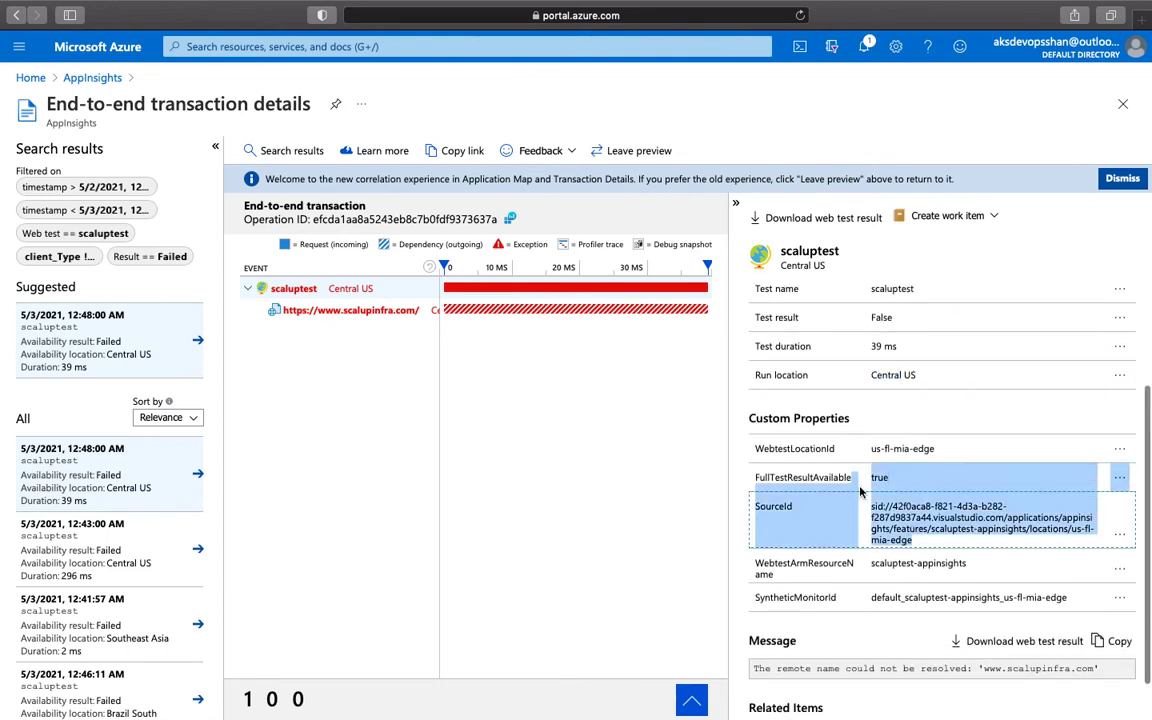
pyautogui.tripleClick(931, 563)
pyautogui.scroll(-2, 931, 565)
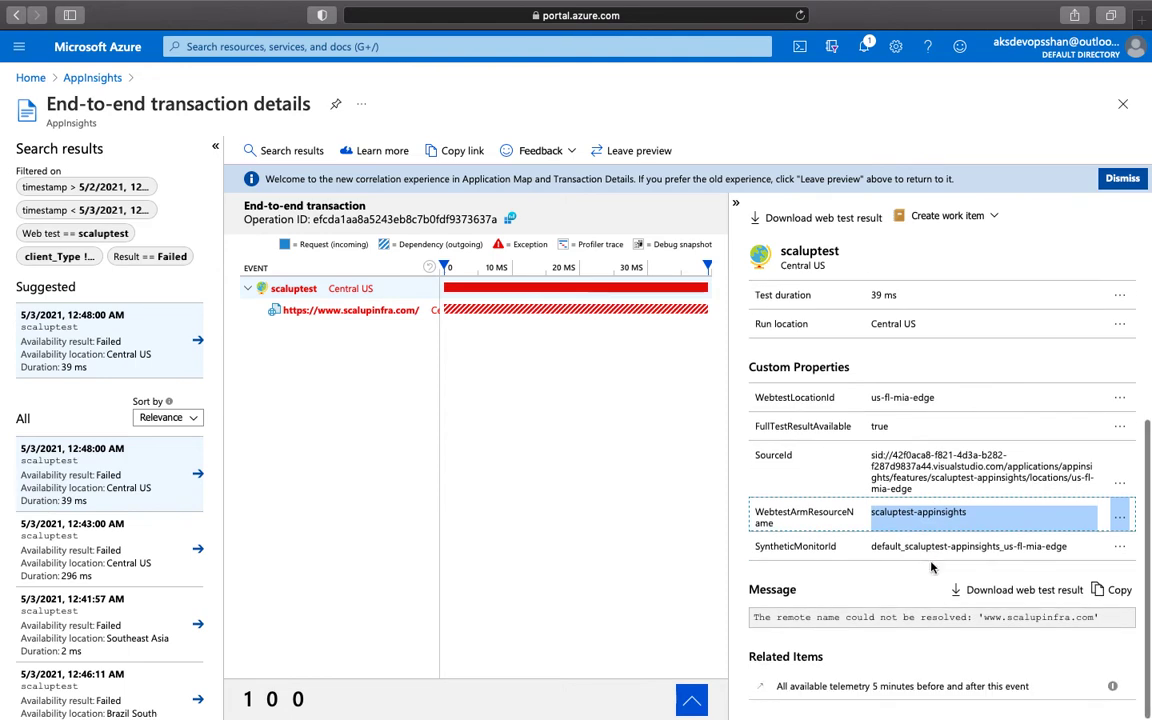
# Read the failed test's error message and highlight its wording about name resolution
pyautogui.tripleClick(875, 620)
pyautogui.press('Right')
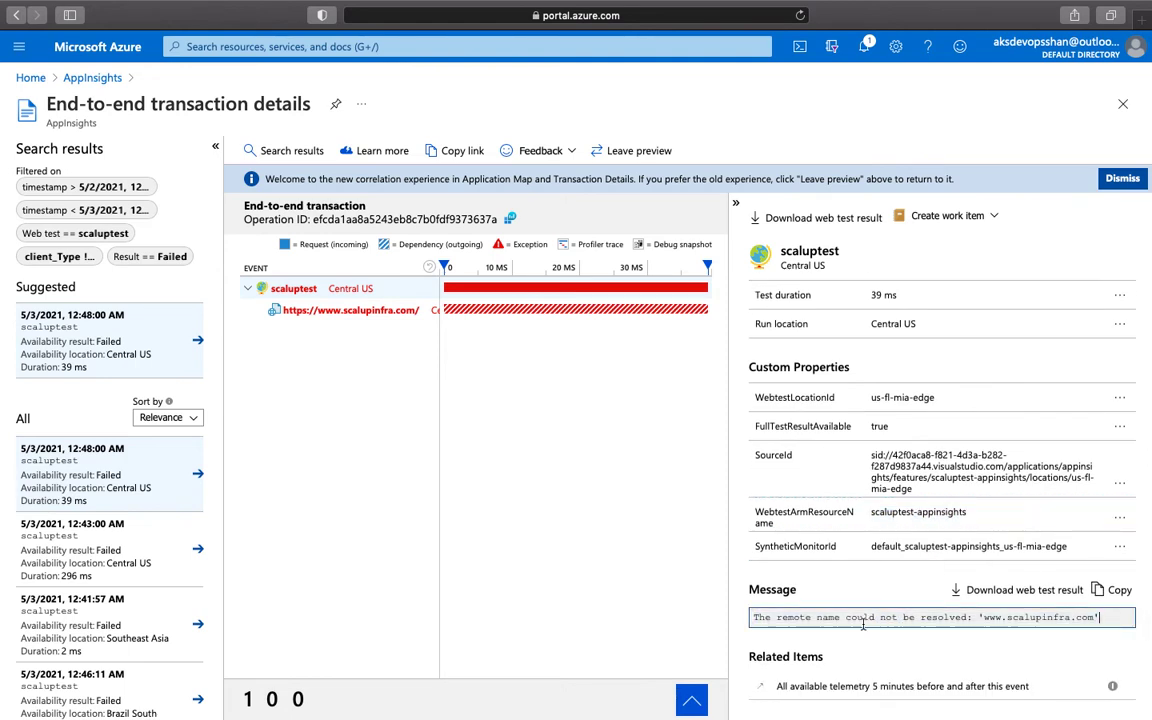
pyautogui.moveTo(846, 620); pyautogui.dragTo(970, 617)
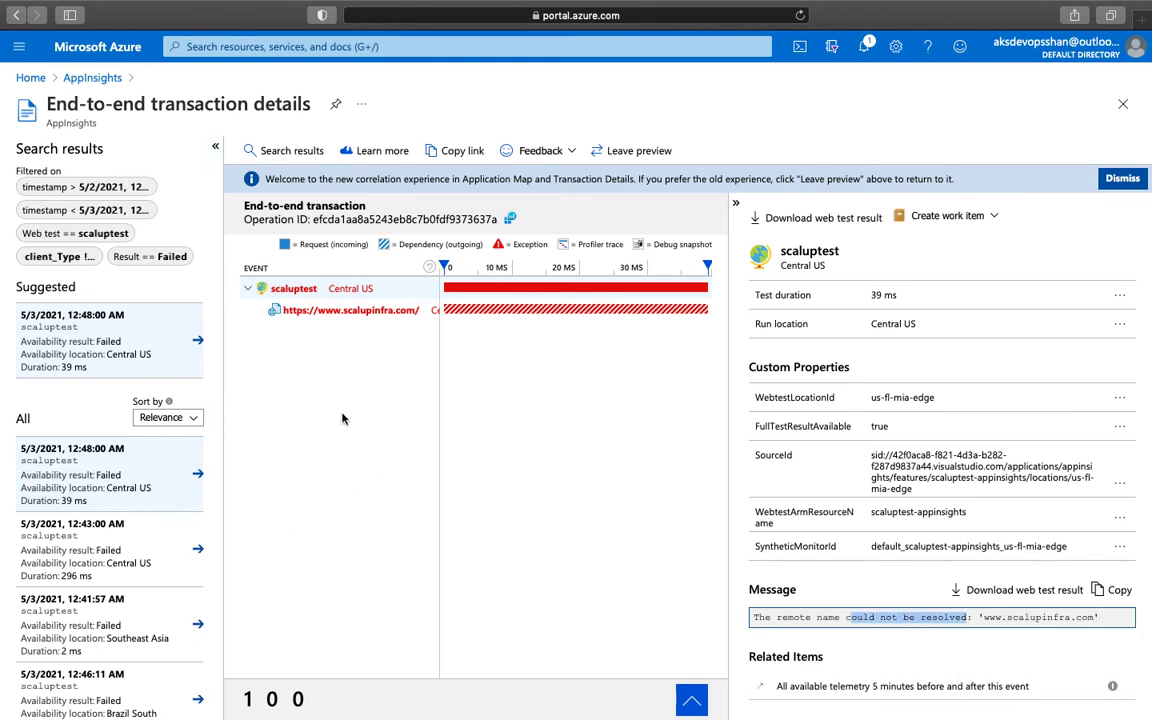
pyautogui.click(488, 310)
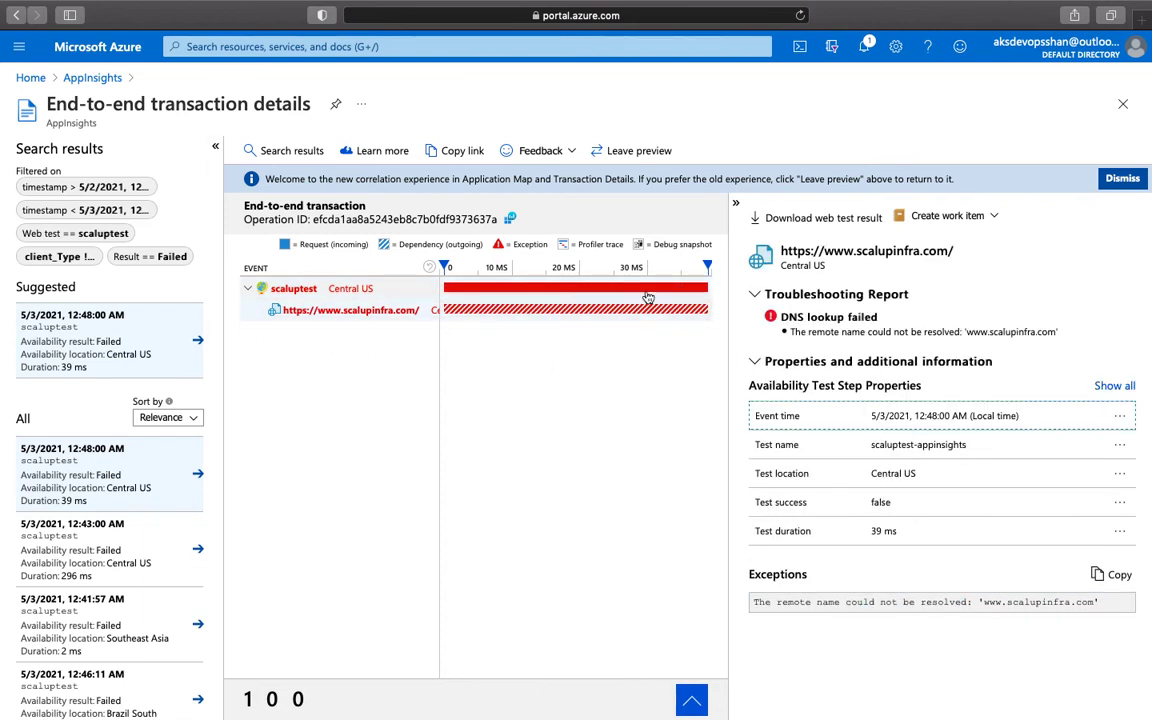
pyautogui.click(90, 585)
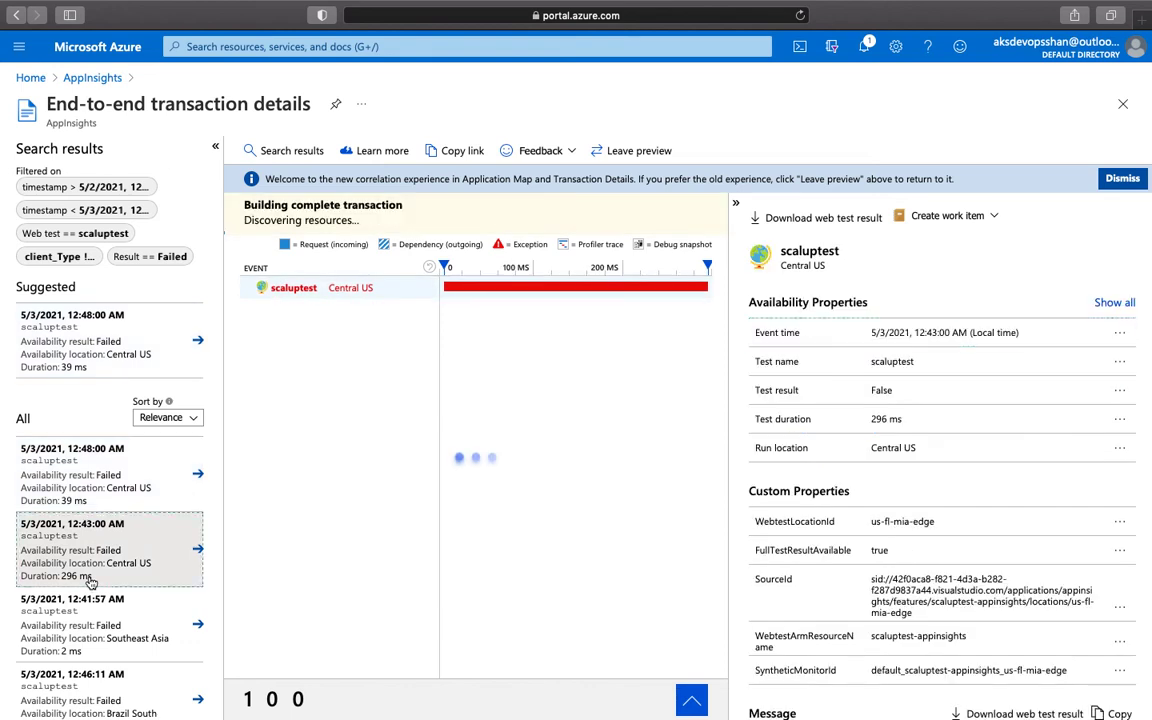
pyautogui.click(60, 598)
pyautogui.click(55, 555)
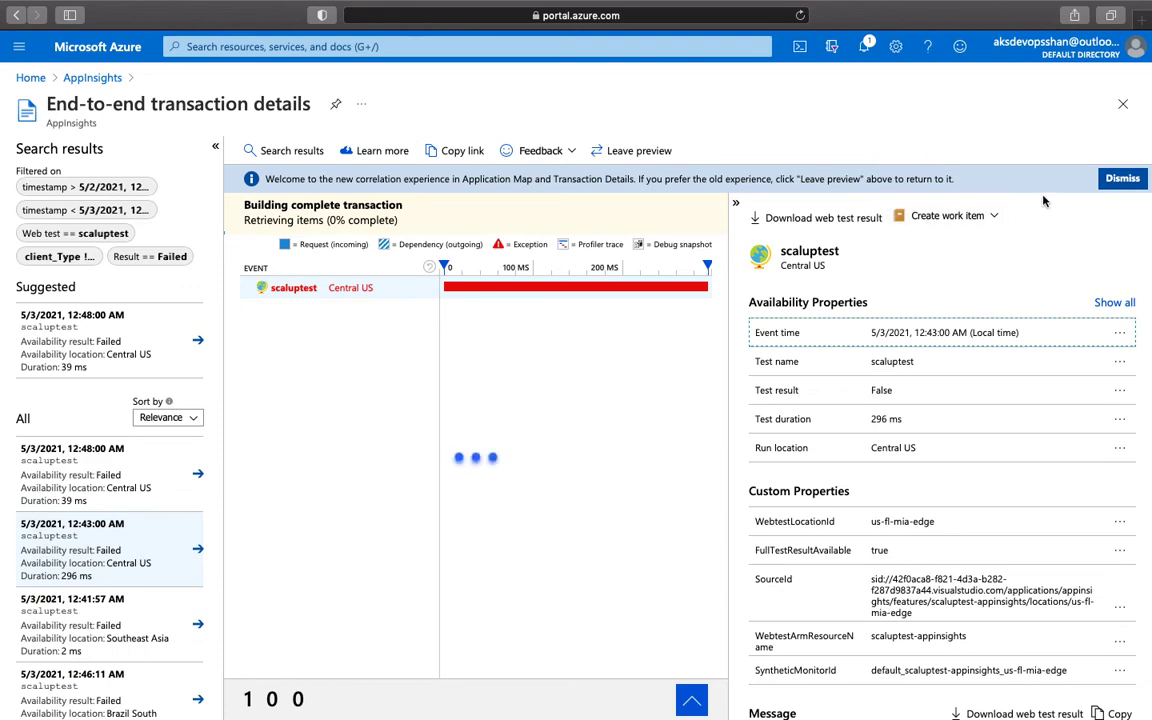
pyautogui.click(1122, 104)
pyautogui.click(262, 150)
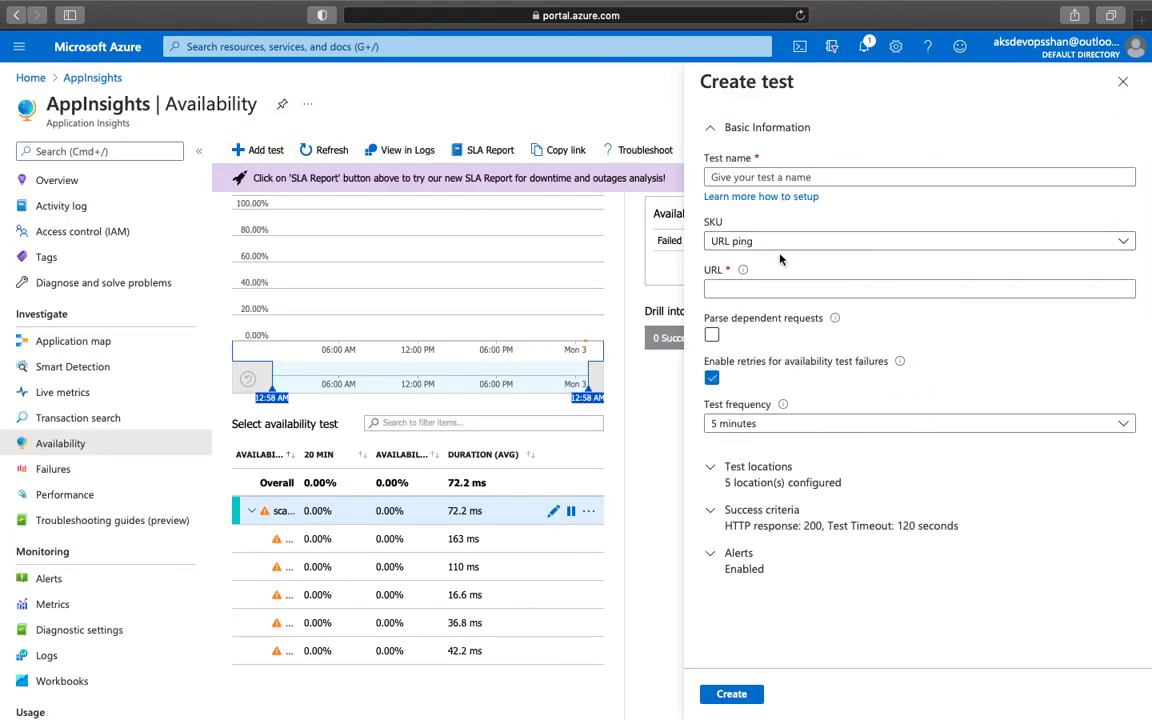
pyautogui.click(785, 290)
pyautogui.write('www.google.com')
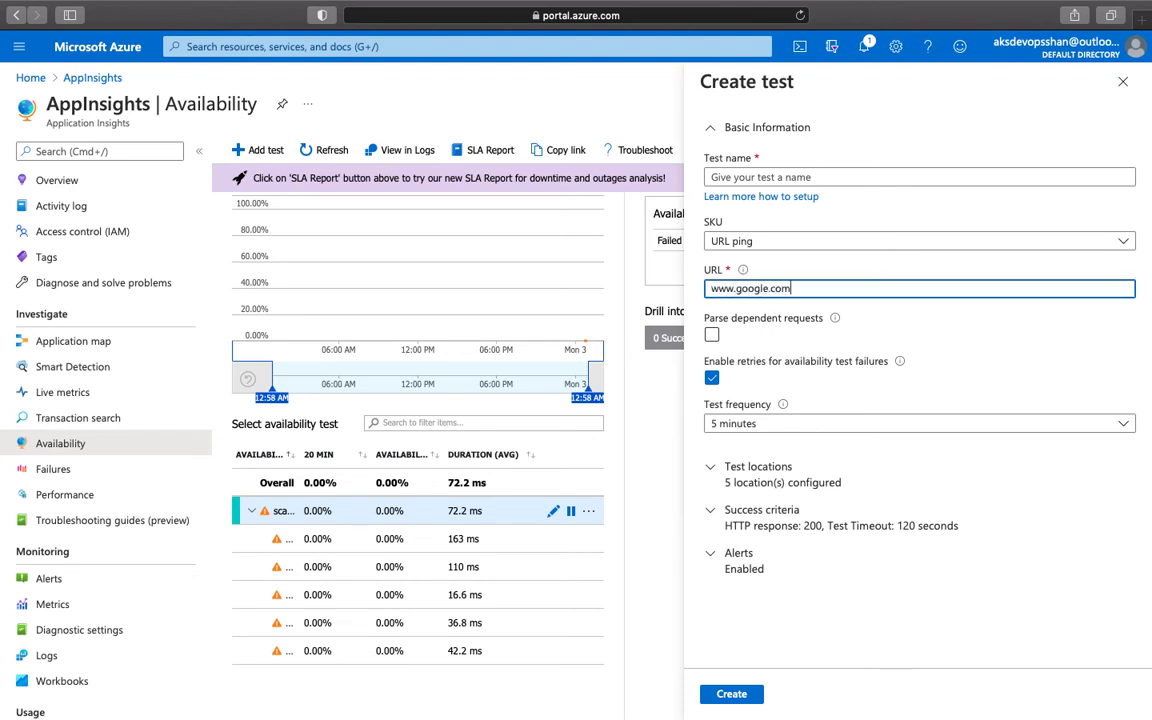
pyautogui.click(711, 288)
pyautogui.write('https://')
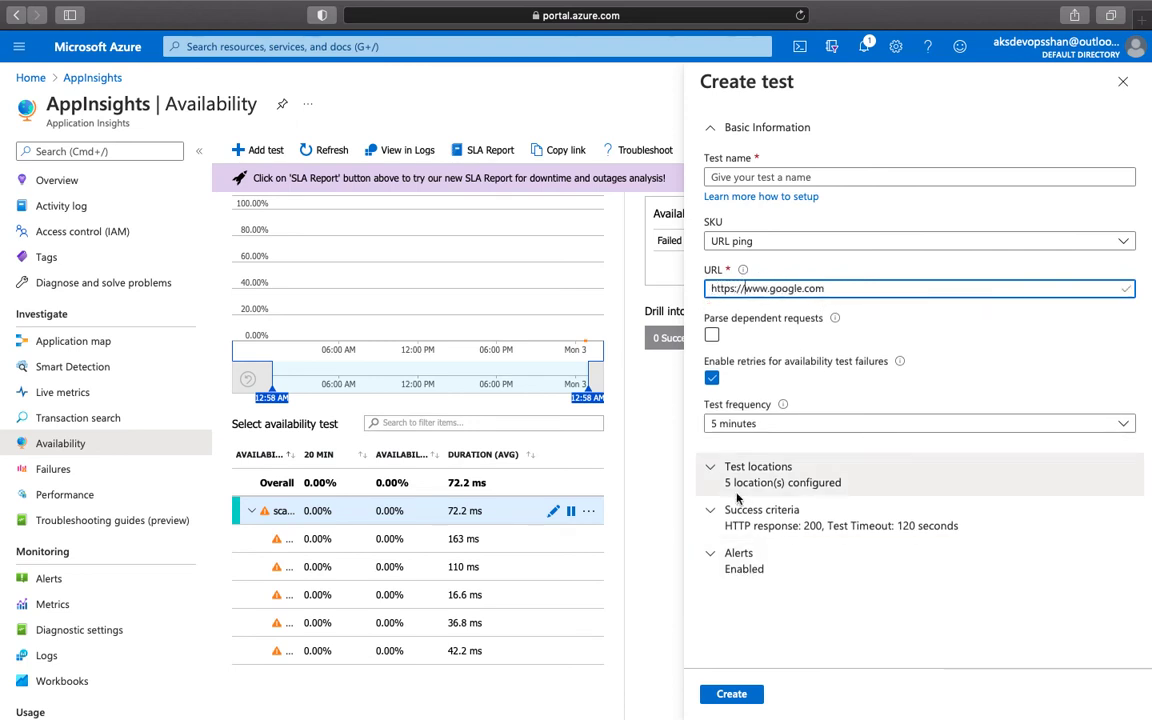
pyautogui.click(733, 694)
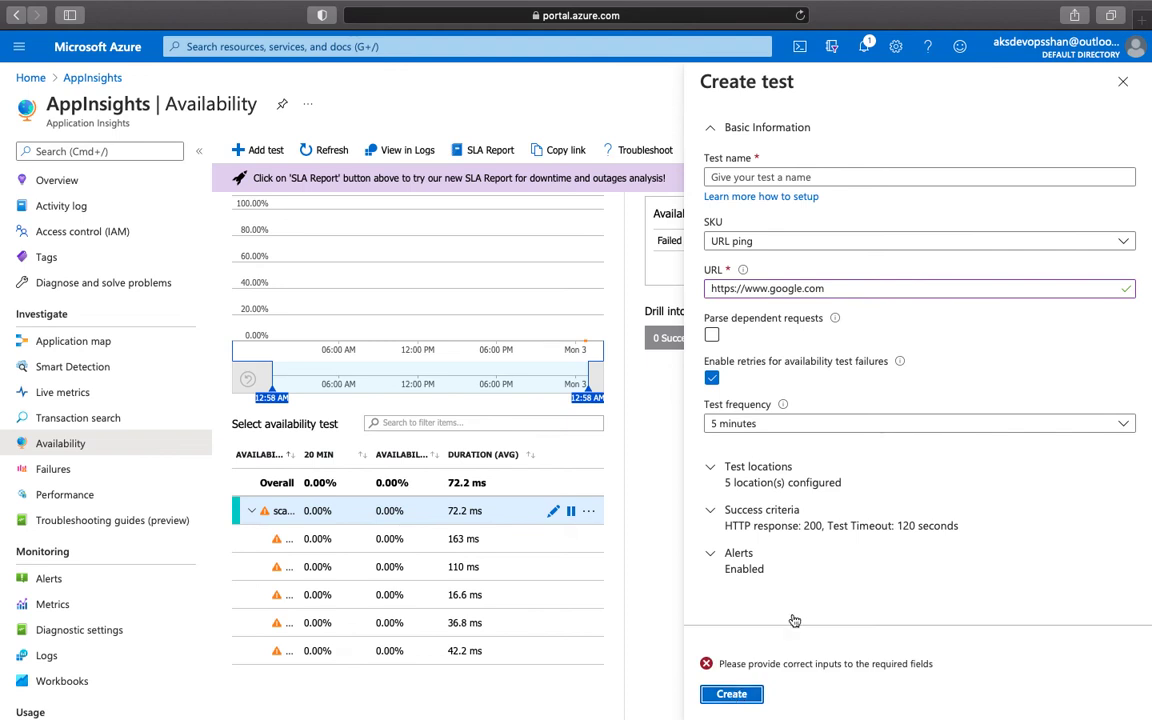
pyautogui.click(755, 176)
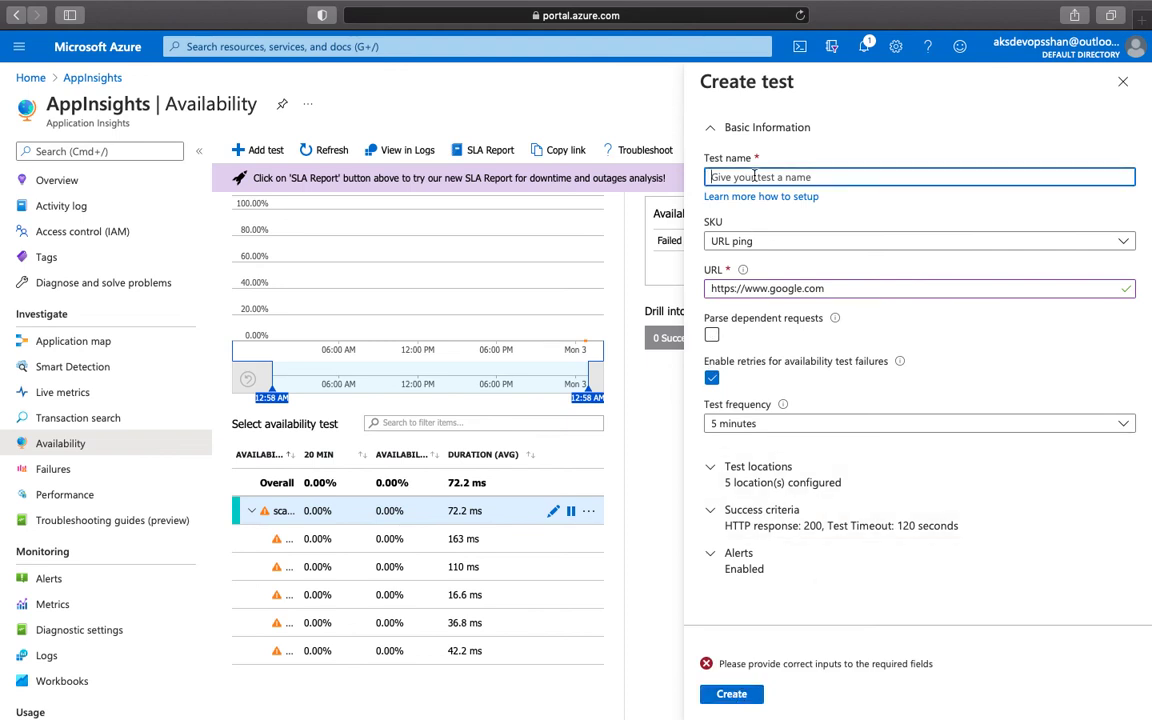
pyautogui.write('googlepingtest')
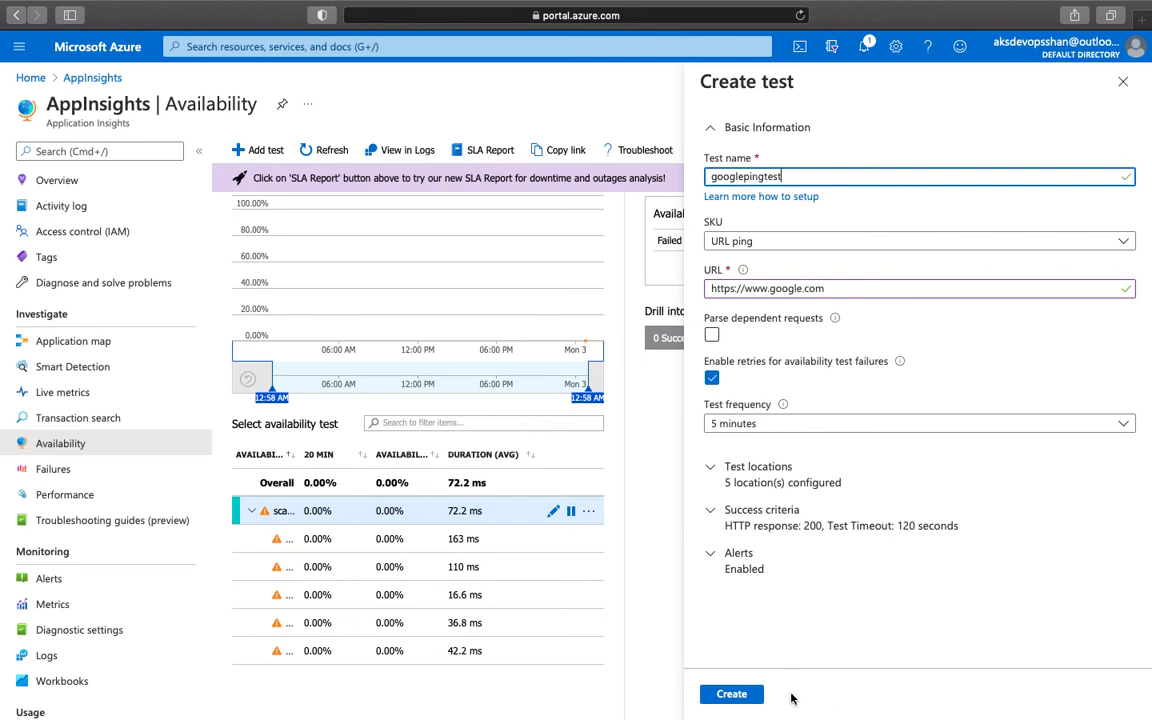
pyautogui.click(752, 695)
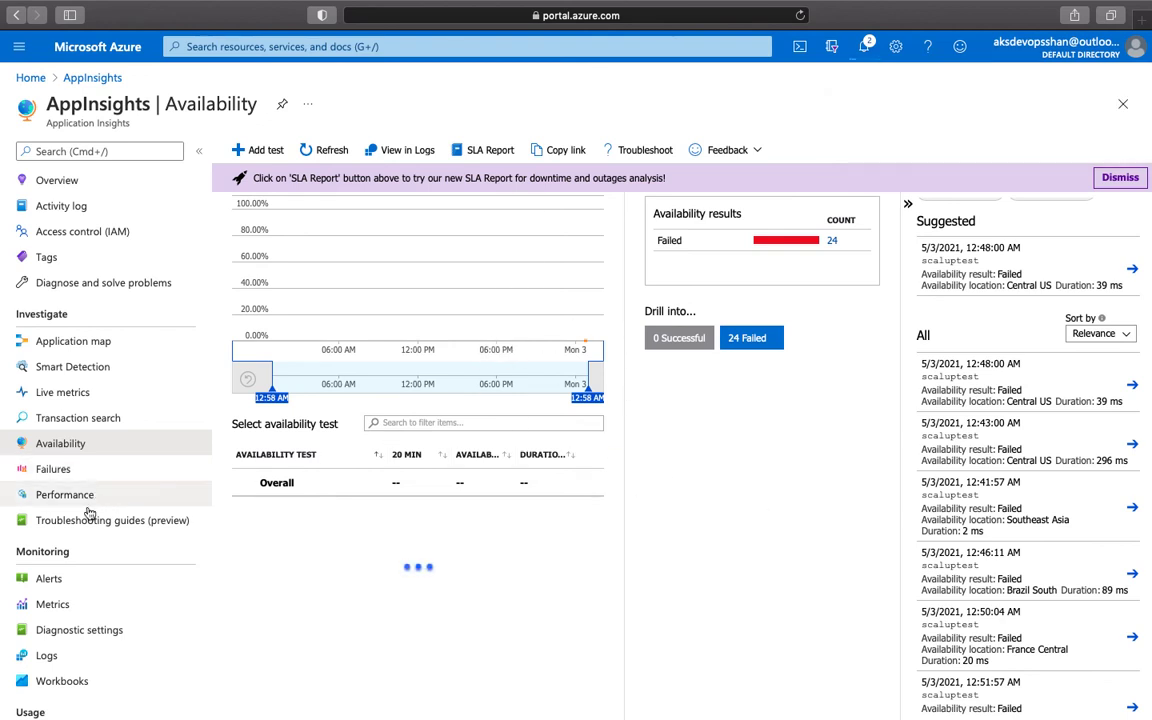
# View the resource's Alerts page and return to its Overview page
pyautogui.click(86, 582)
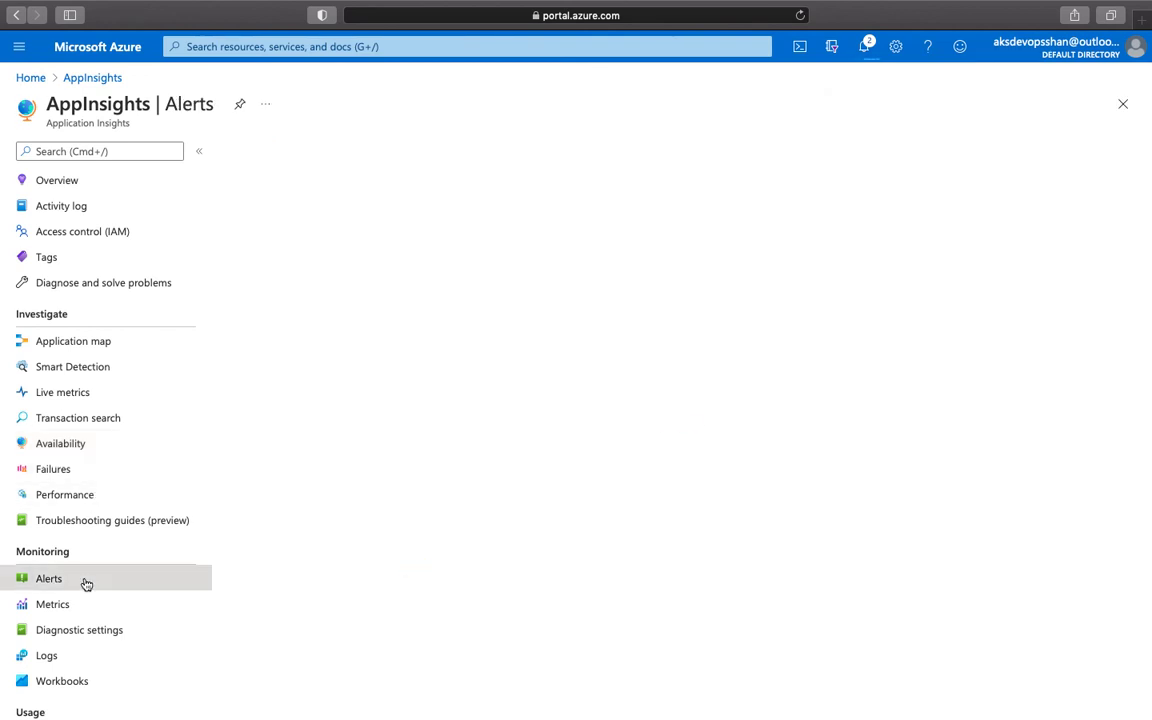
pyautogui.click(89, 188)
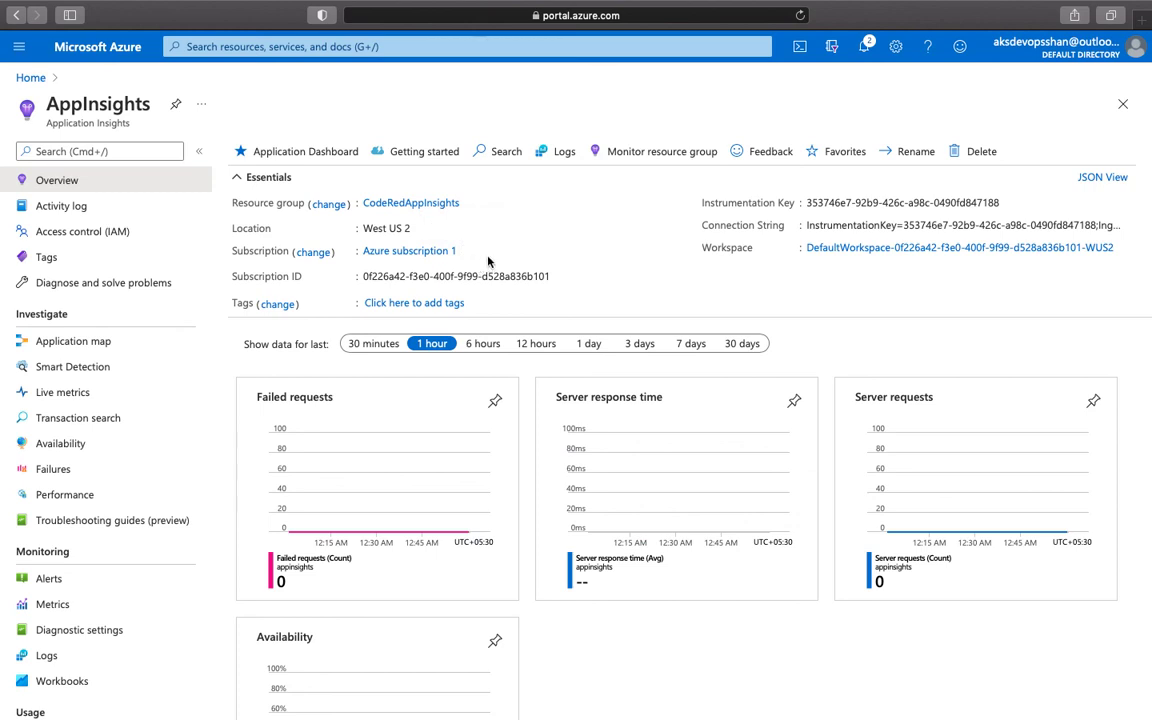
pyautogui.click(888, 8)
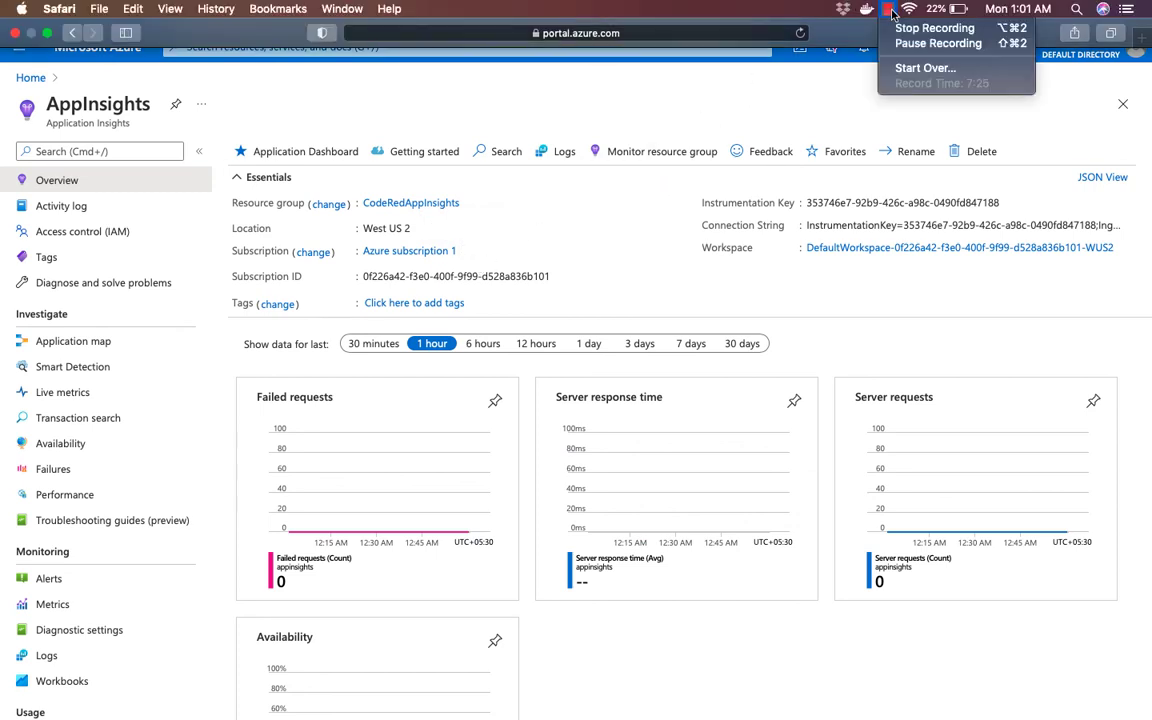